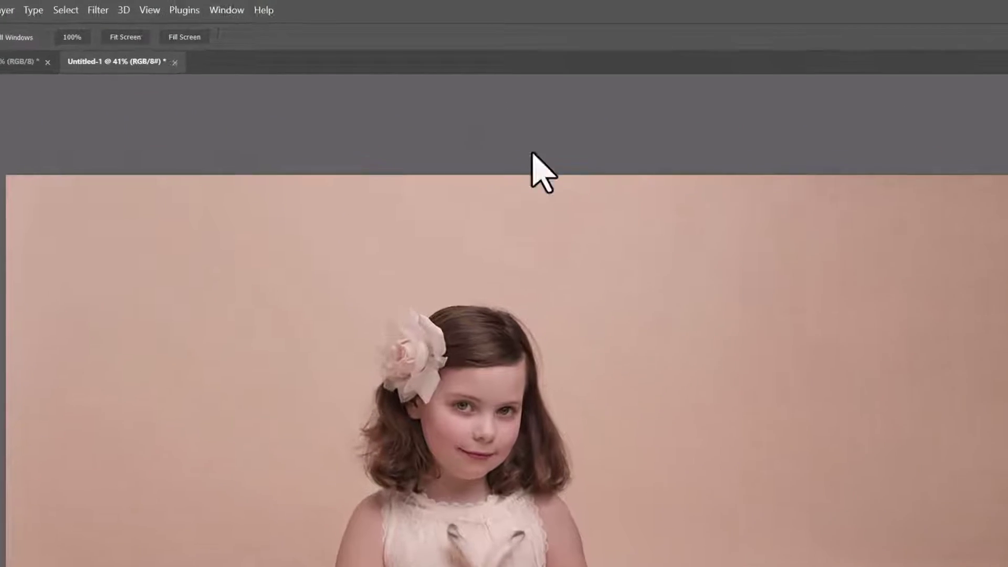
Step: Show the Actions panel and shorten it so that only the LSP > Flawless Floor Fade V5.5 actions fit
left_click(227, 10)
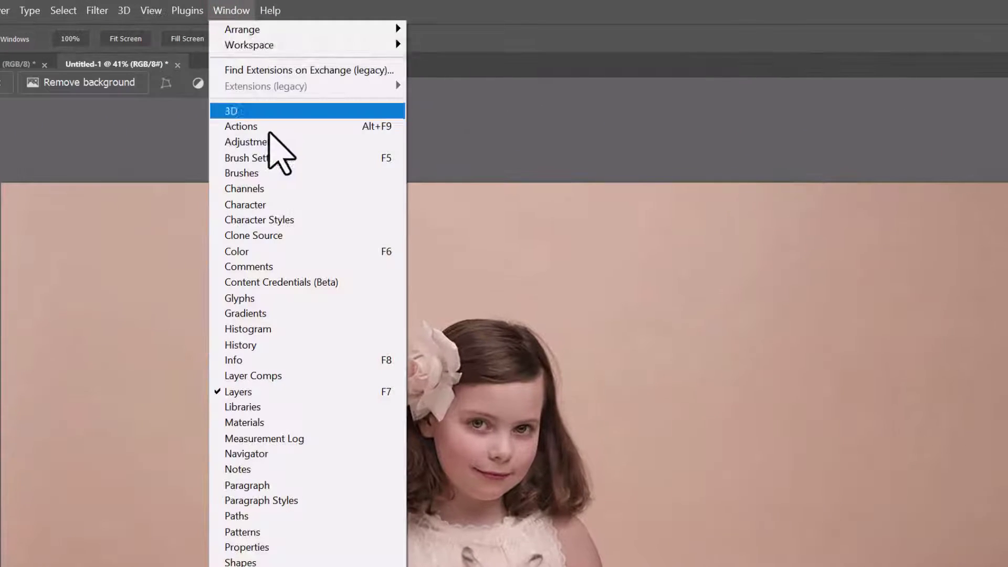
left_click(269, 129)
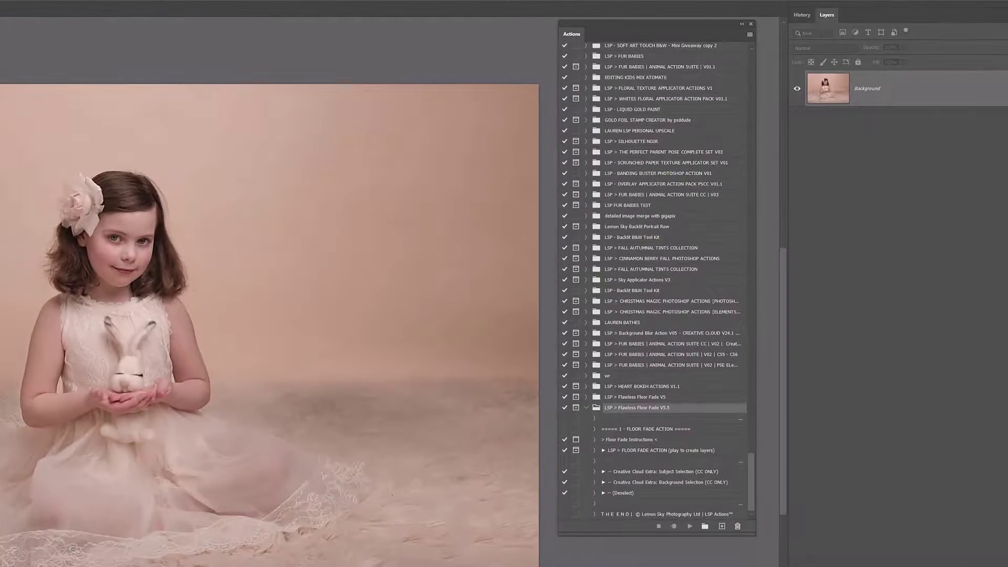
left_click_drag(653, 533, 642, 150)
left_click_drag(751, 119, 751, 133)
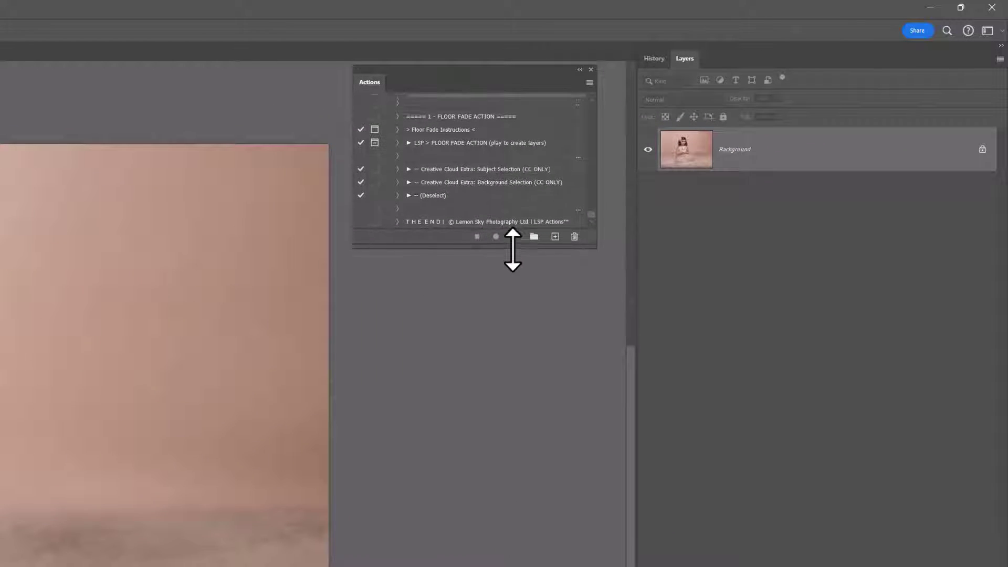
left_click_drag(513, 249, 512, 254)
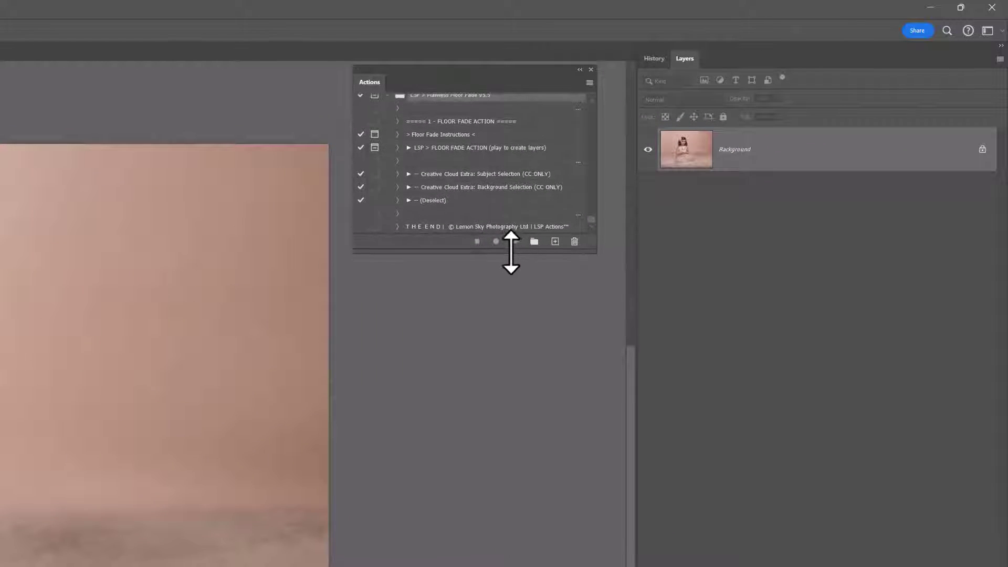
Step: Switch the Actions panel to Button Mode, make it narrower, and bring the Floor Fade action buttons into view
left_click(440, 147)
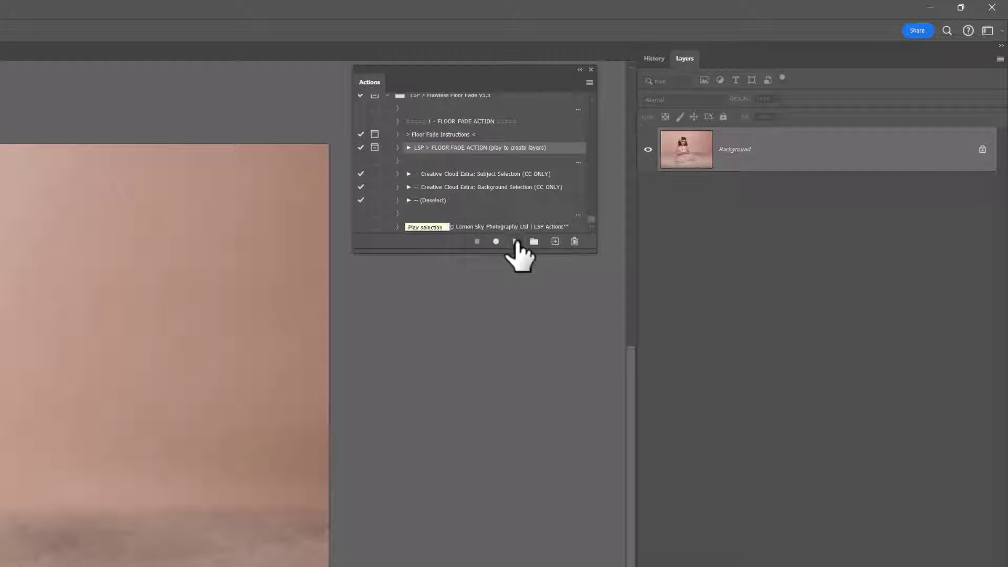
left_click(589, 83)
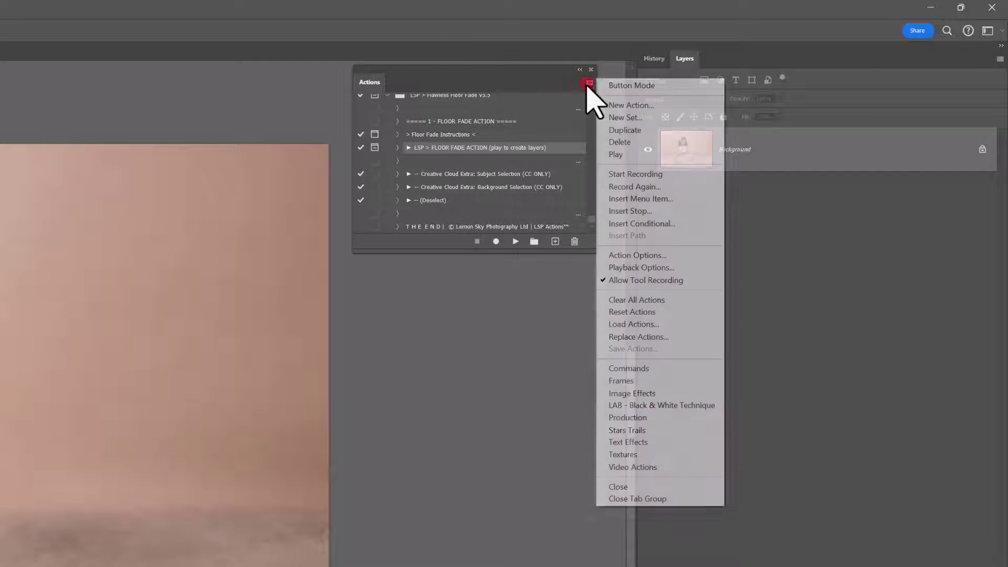
left_click(609, 87)
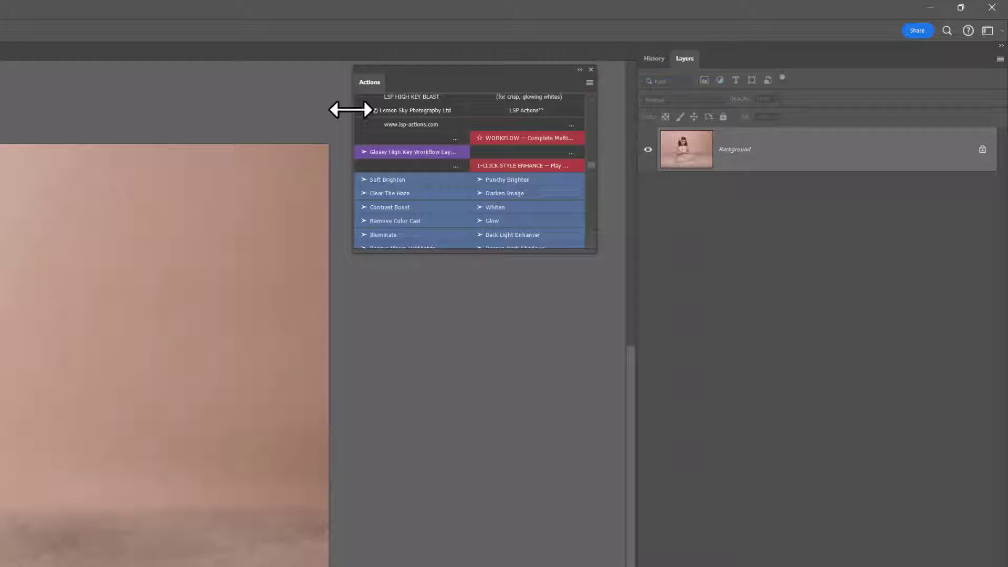
left_click_drag(350, 112, 430, 118)
left_click_drag(589, 136, 595, 241)
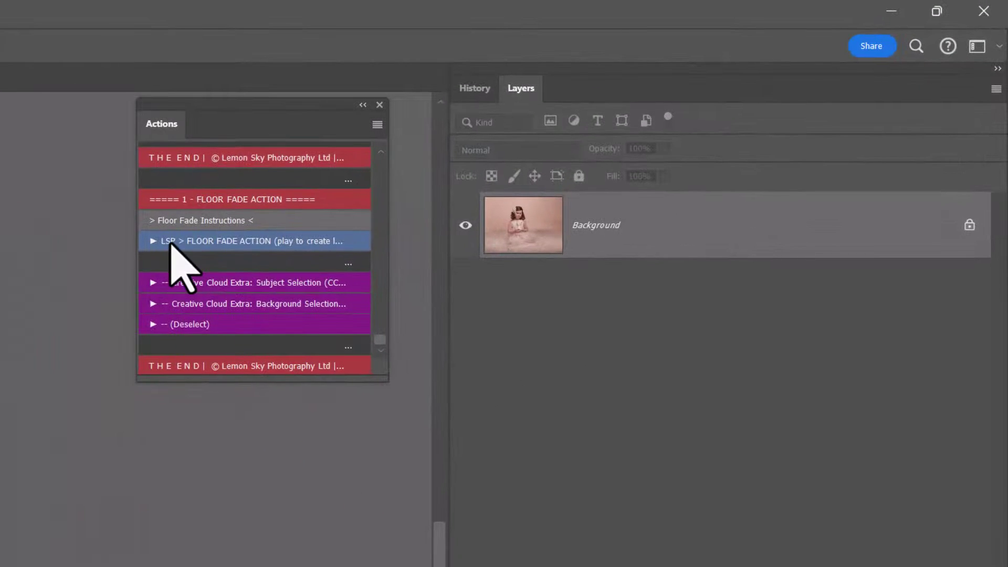
Step: Run LSP > FLOOR FADE ACTION, accept the Color Fill 1 layer, and move the colour picker clear of the subject
left_click(666, 99)
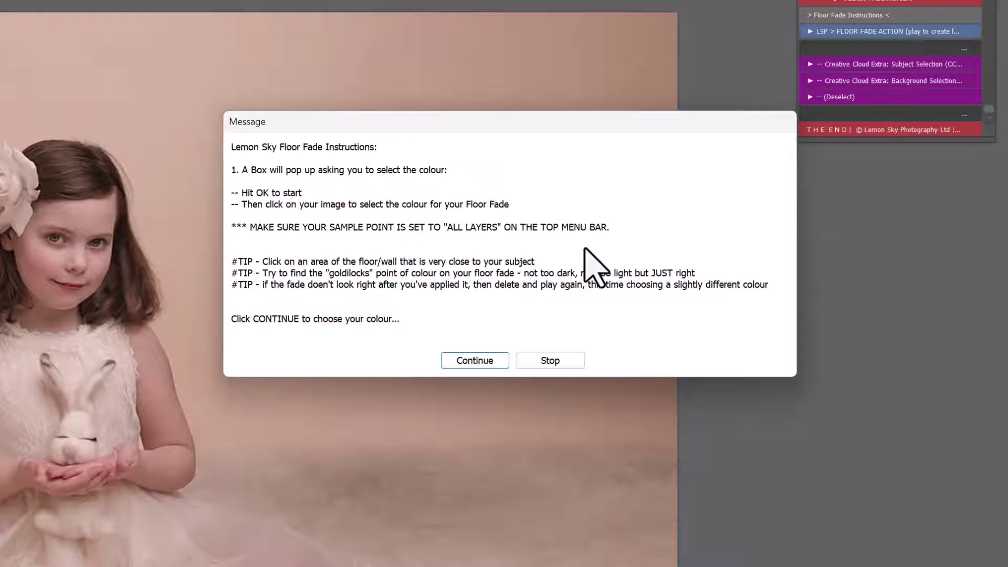
left_click(475, 360)
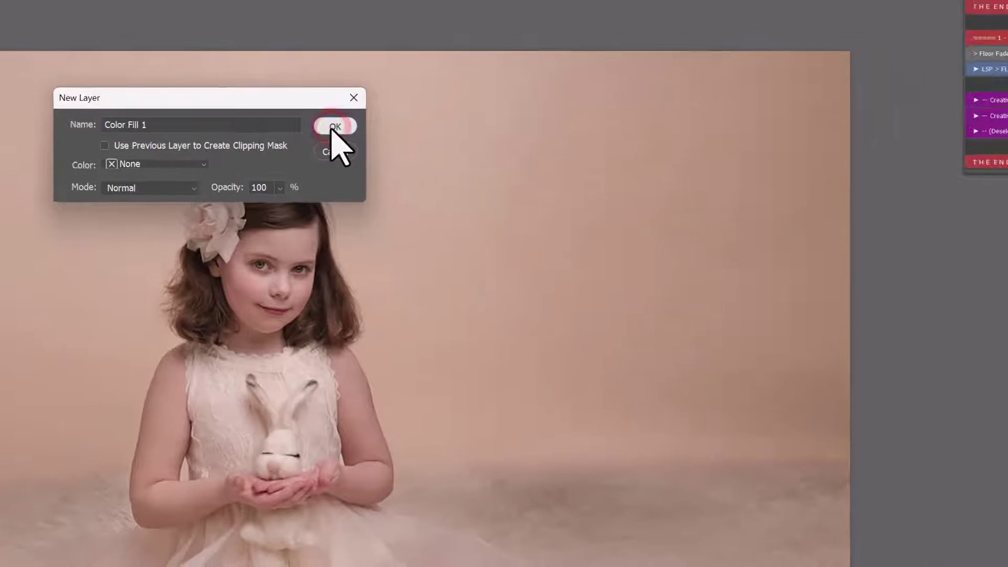
left_click(386, 108)
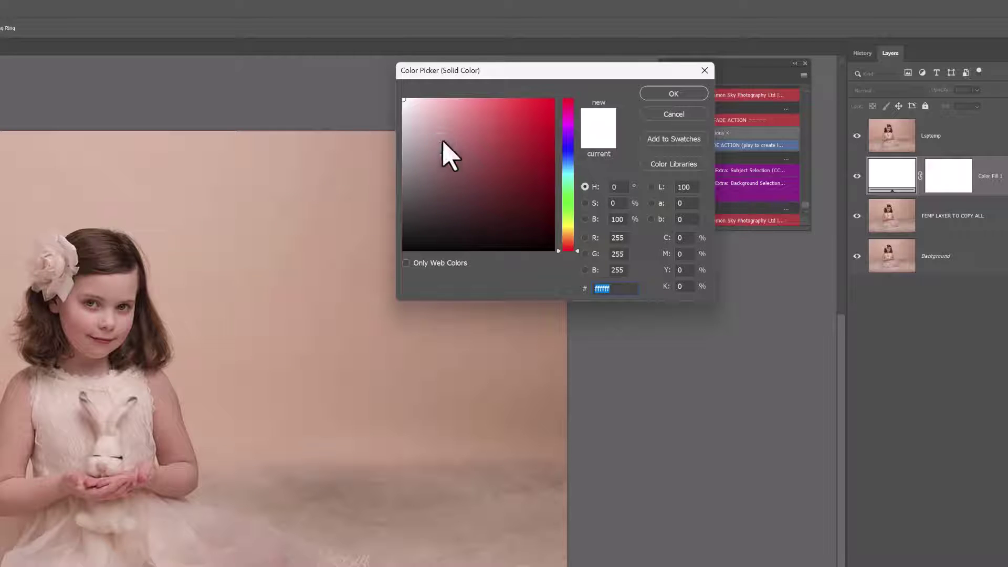
left_click_drag(467, 73, 397, 168)
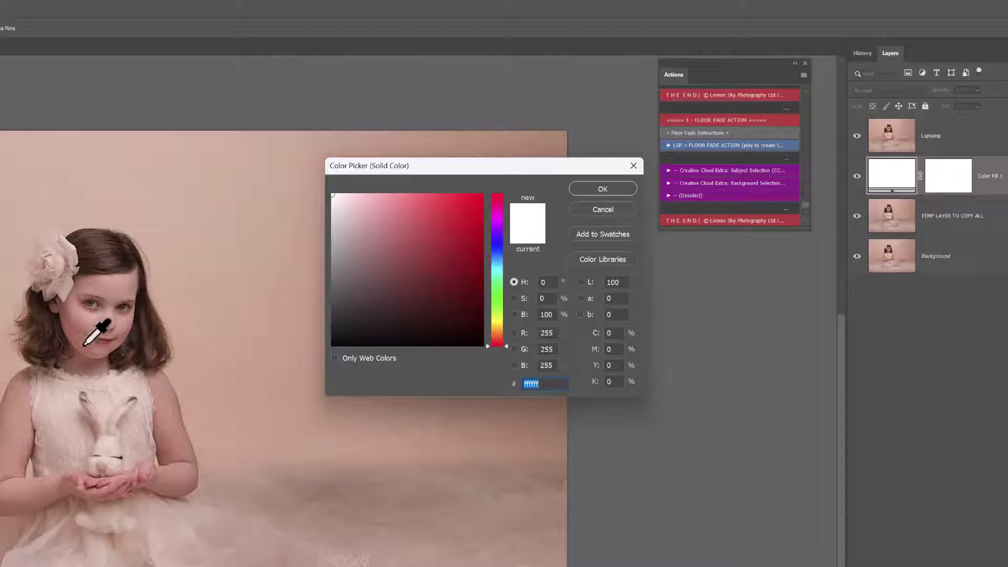
Step: Try sampling a fill colour from the girl's hair and the backdrop beside her
left_click(61, 339)
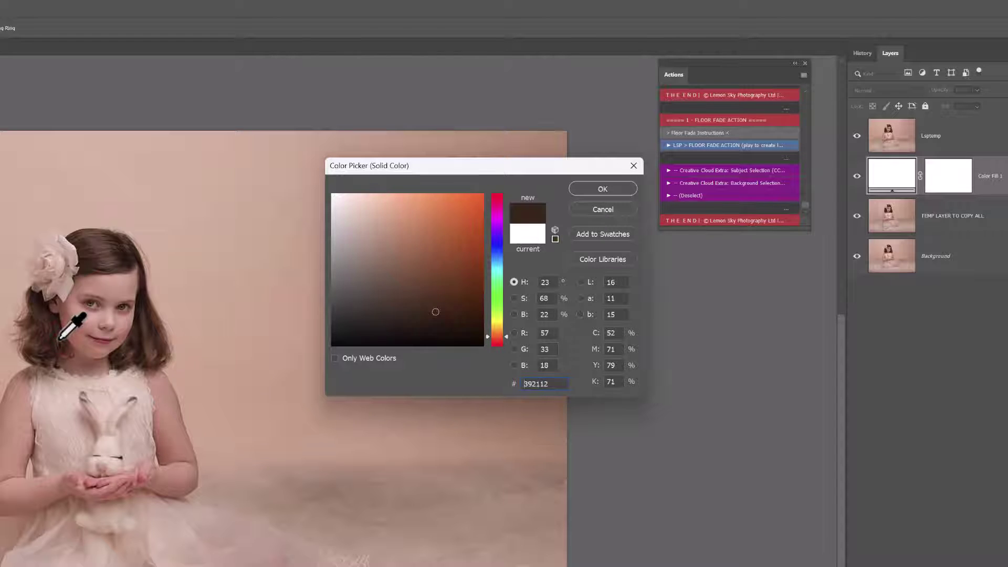
left_click(66, 294)
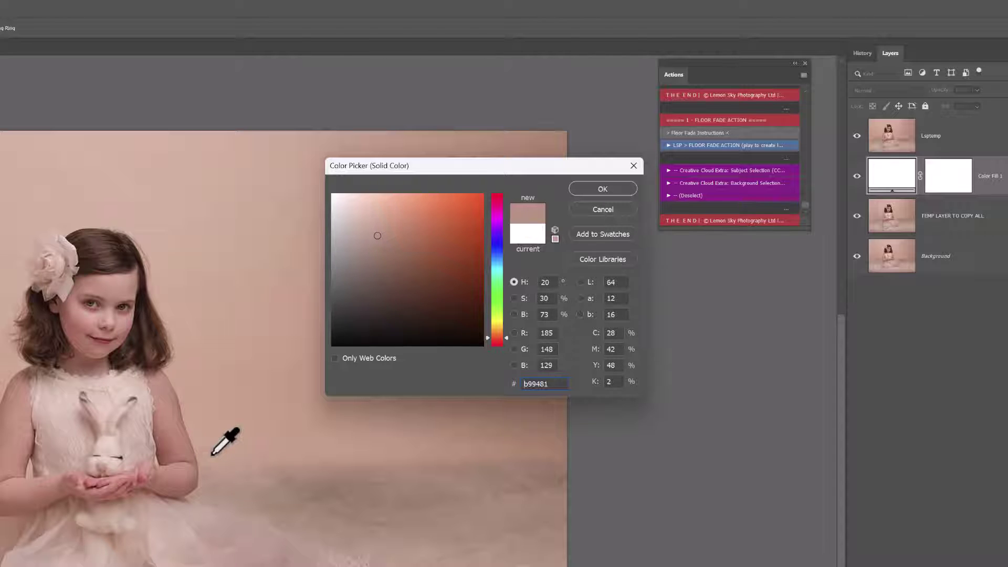
left_click(195, 462)
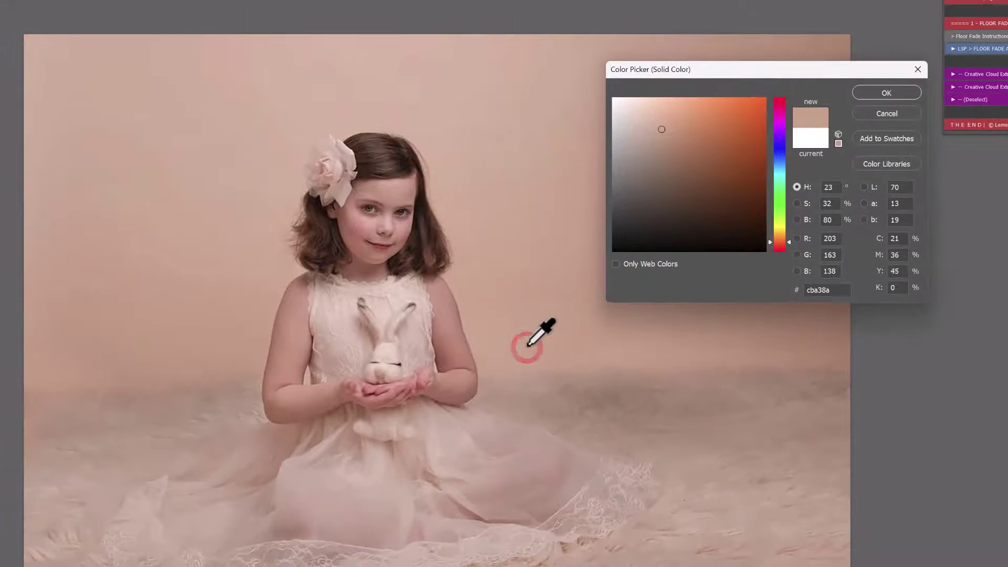
left_click(528, 245)
key("Return")
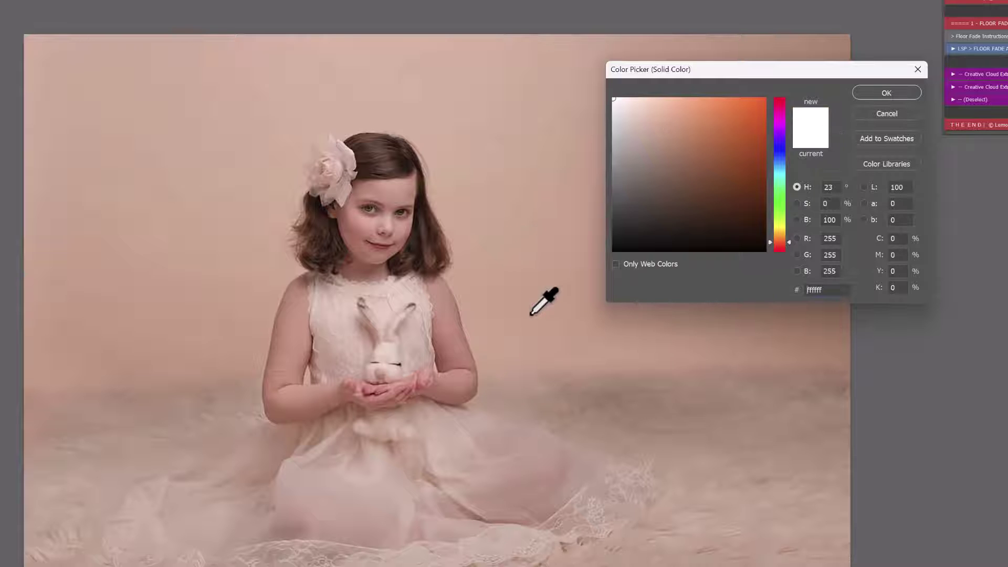
left_click(530, 314)
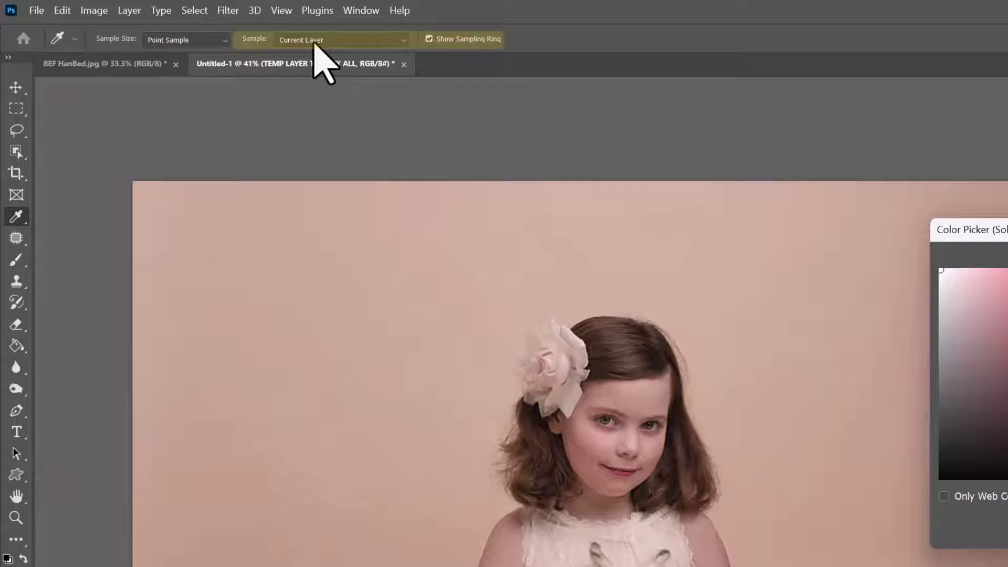
Step: Set the eyedropper to sample All Layers, accept backdrop colour cea68d from beside the girl's arm, and finish the action
left_click(315, 41)
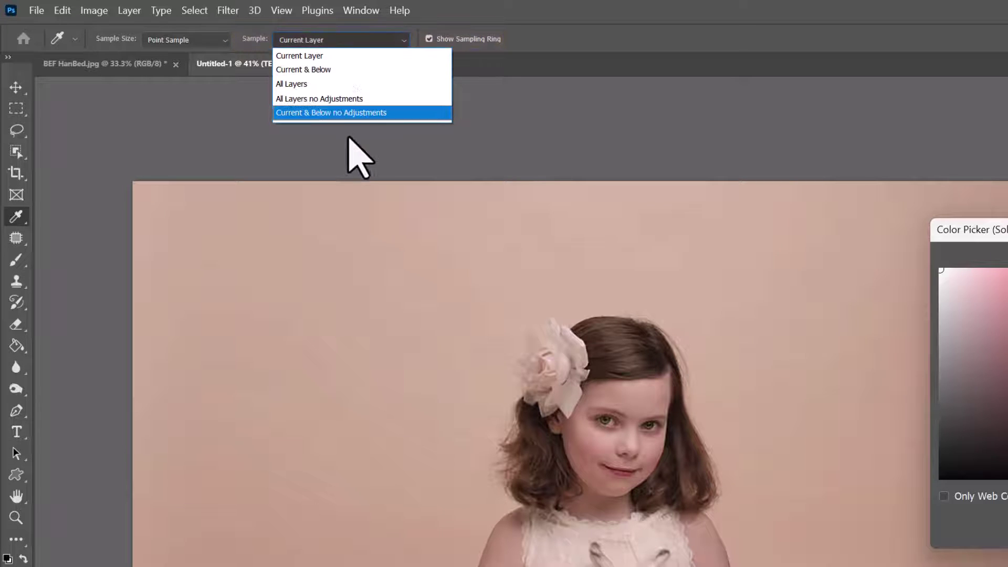
left_click(357, 85)
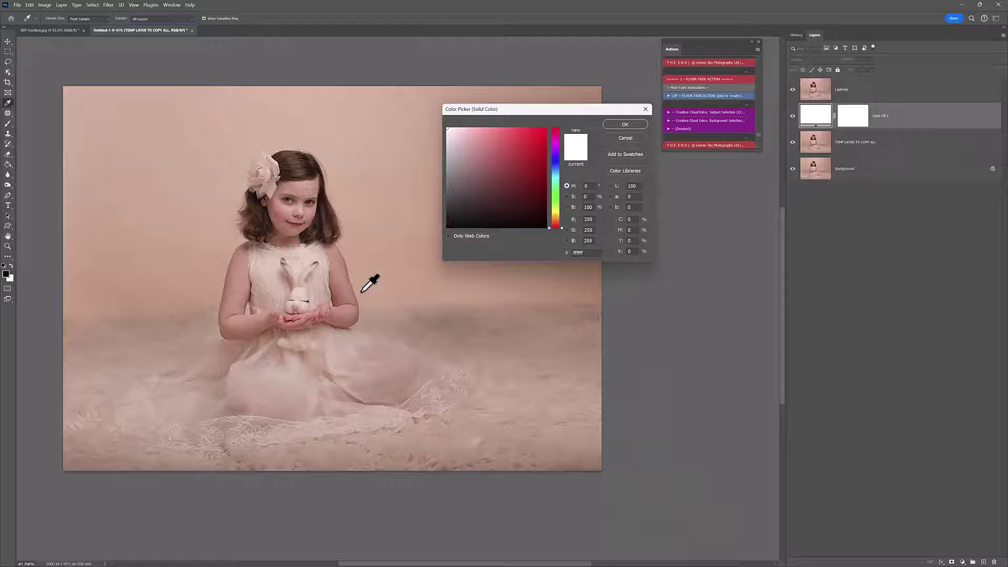
left_click(361, 292)
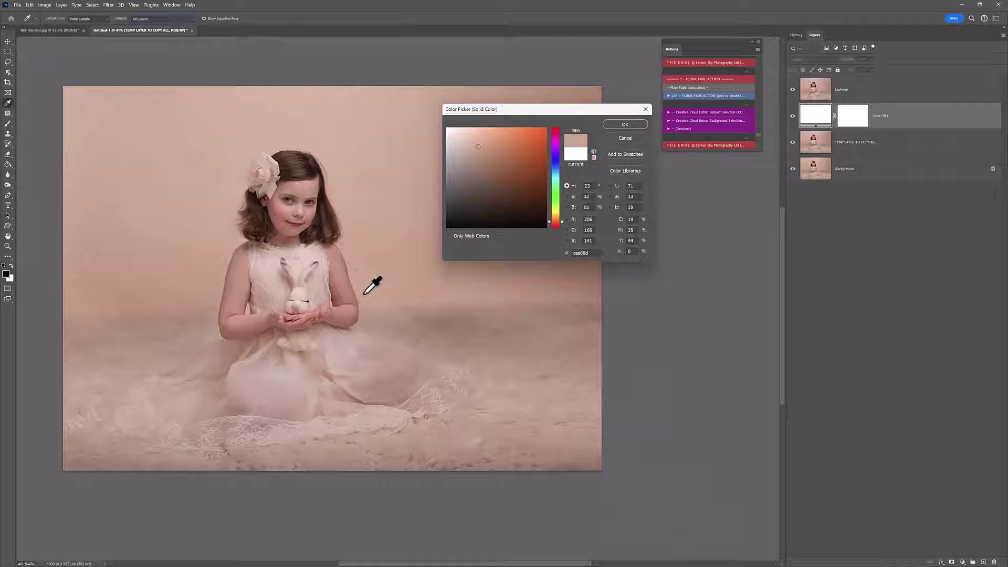
left_click(616, 125)
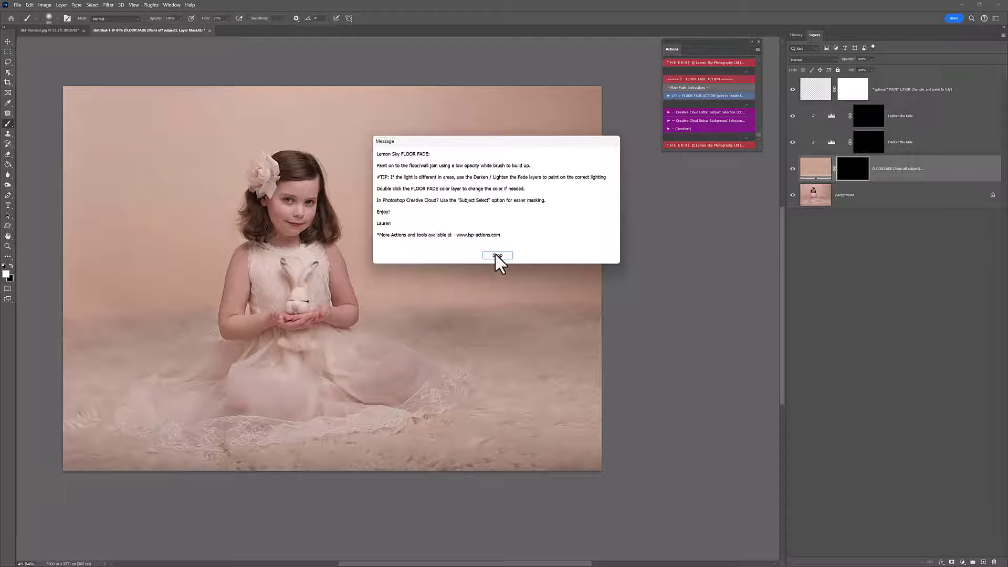
left_click(497, 255)
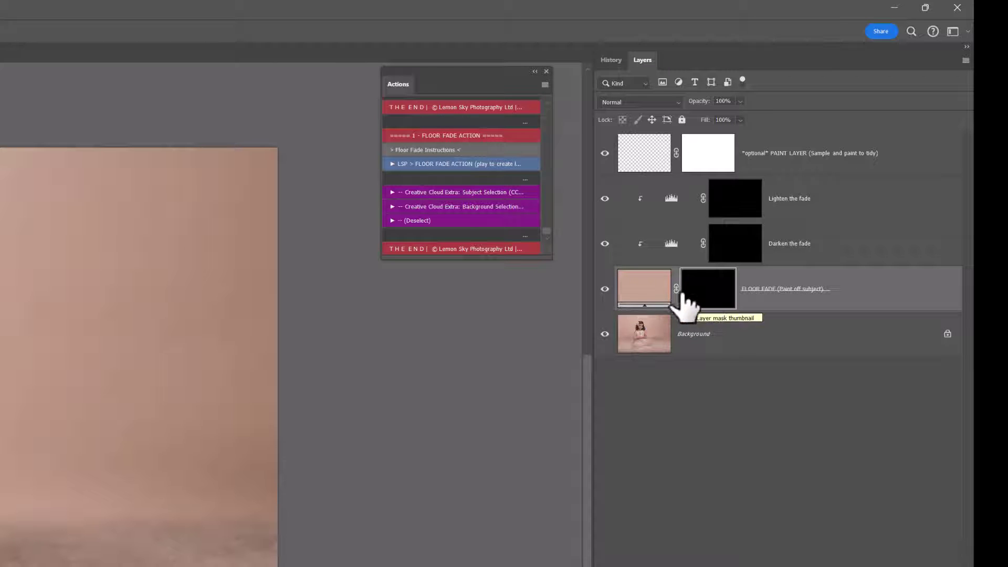
Step: Change the FLOOR FADE fill colour to c9a48f, sampled from the backdrop near the floor join beside the girl's arm
double_click(648, 295)
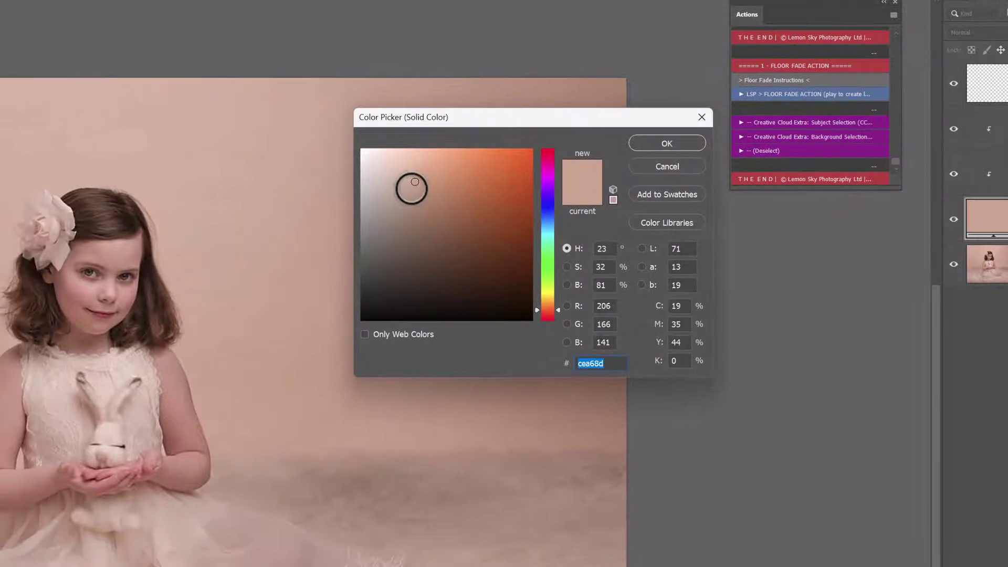
left_click(207, 391)
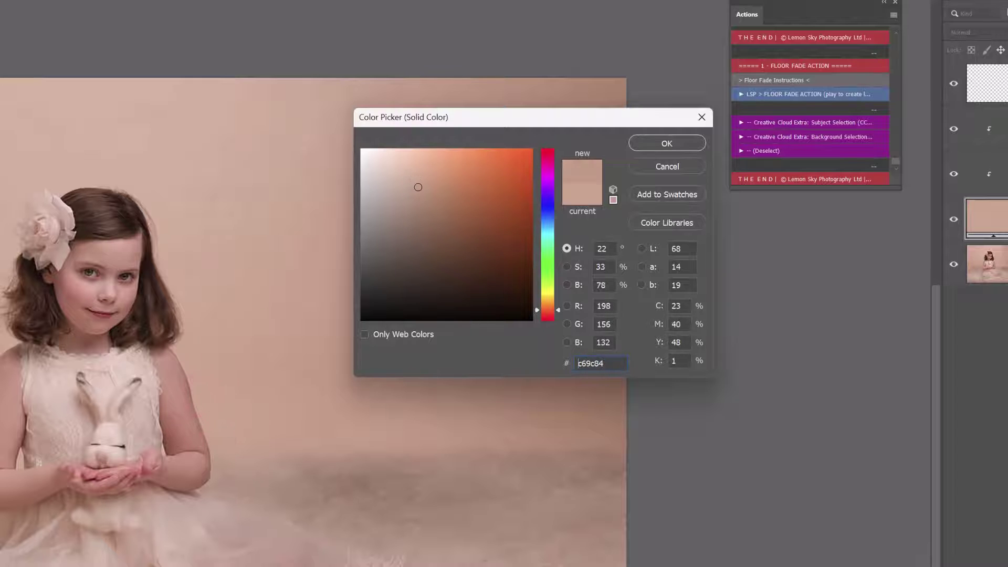
left_click(87, 313)
left_click(59, 261)
left_click(244, 404)
left_click(218, 452)
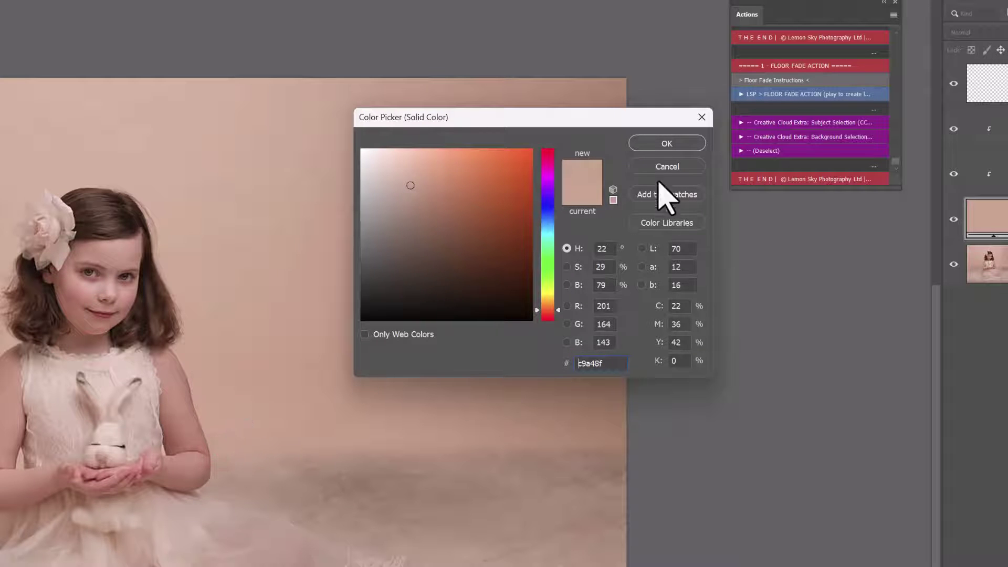
left_click(667, 143)
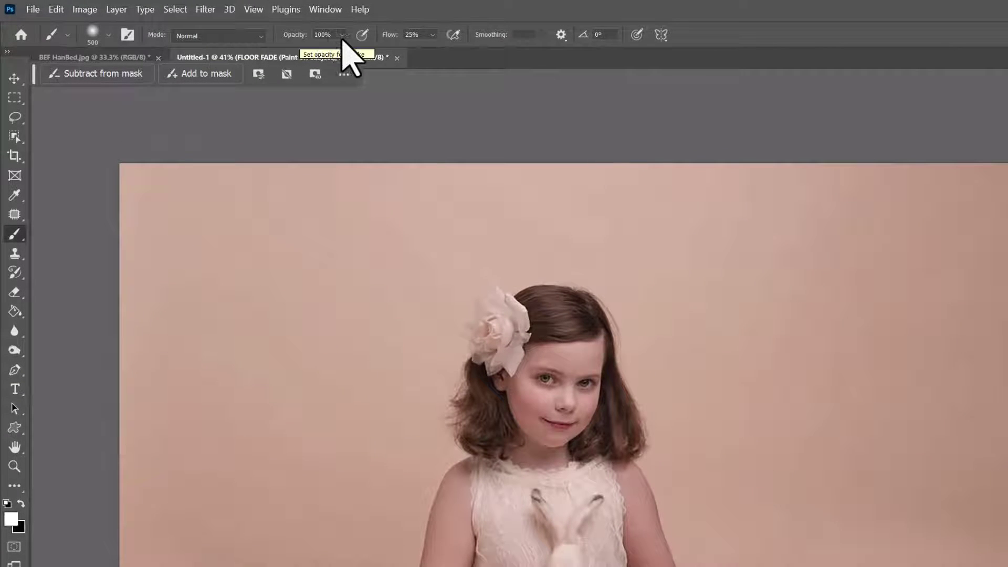
Step: Enlarge the white brush and paint the FLOOR FADE mask along the floor and wall join to the right of the girl
left_click(432, 35)
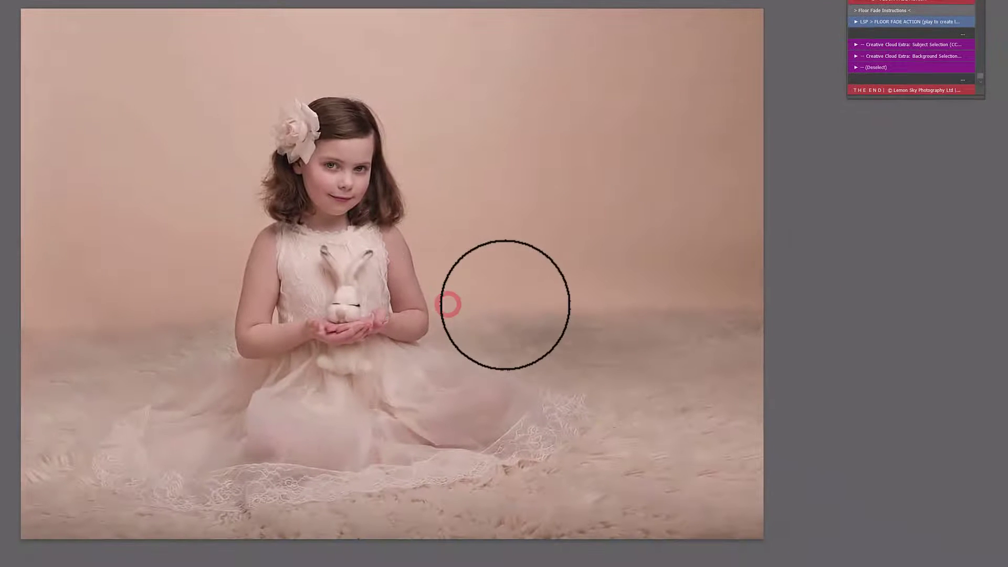
key("]")
key("]")
key("]")
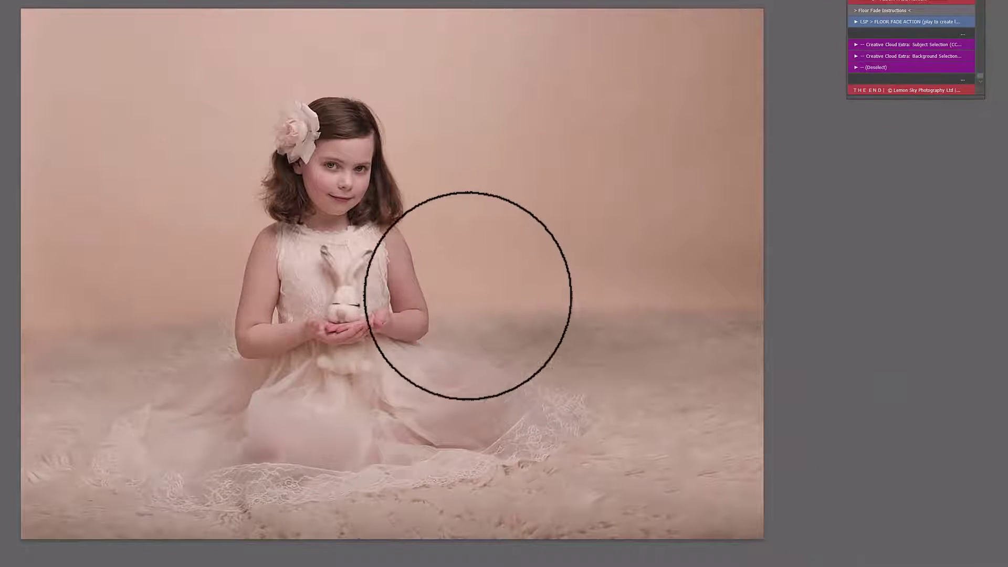
left_click(468, 296)
left_click(458, 306)
left_click(453, 307)
left_click(452, 309)
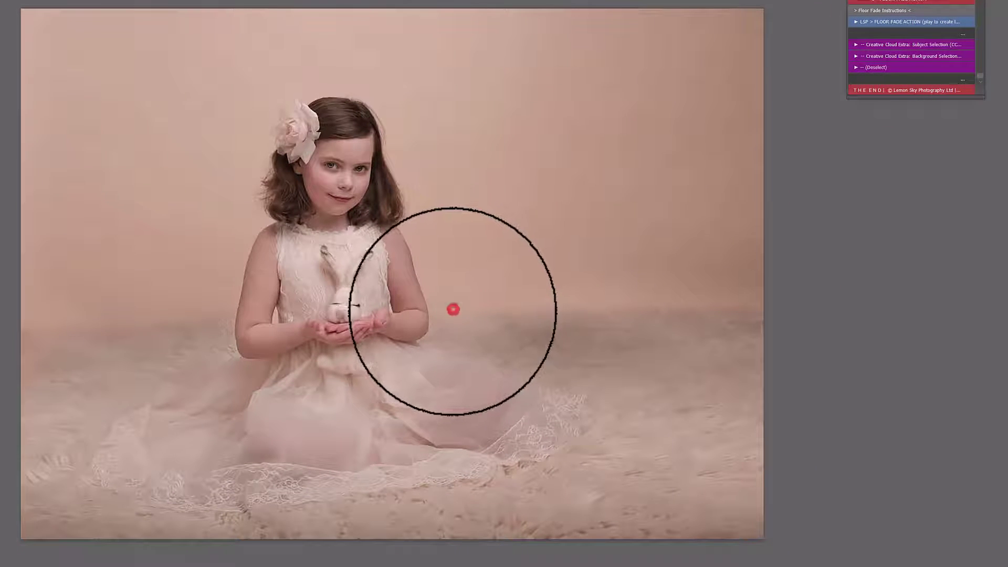
left_click_drag(450, 316, 682, 302)
mouse_move(498, 301)
left_mouse_down()
mouse_move(856, 304)
mouse_move(539, 299)
mouse_move(671, 295)
left_mouse_up()
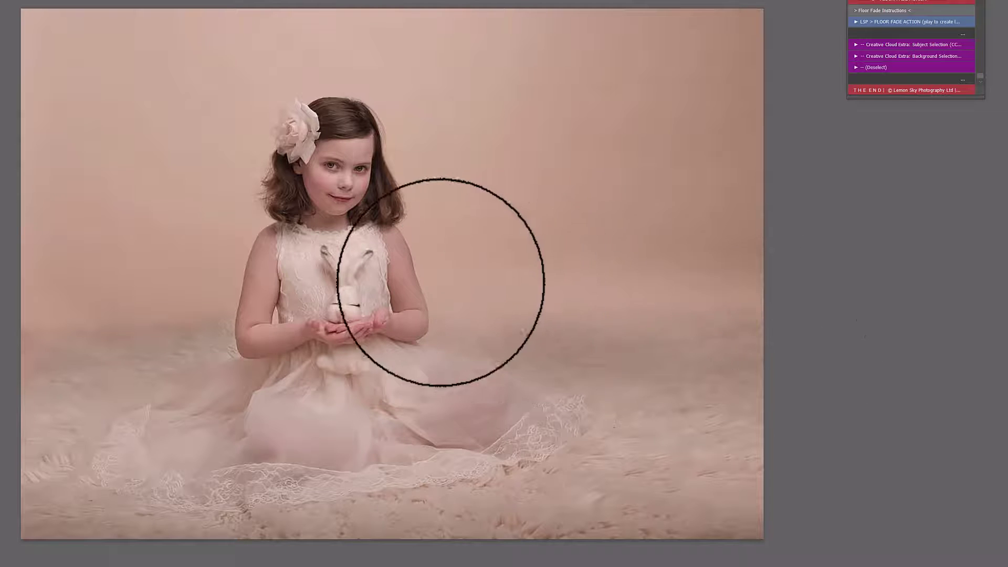
Step: Build up the fade over the backdrop and floor join right of the girl, and paint along the join on her left
left_click_drag(452, 283, 1006, 280)
left_click_drag(452, 241, 915, 253)
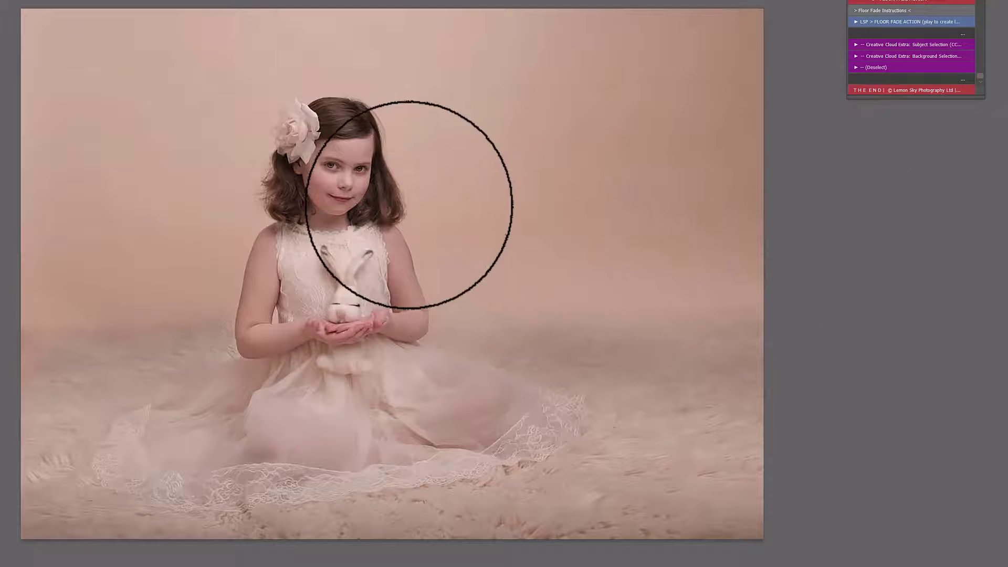
left_click_drag(448, 207, 907, 180)
left_click_drag(462, 156, 908, 113)
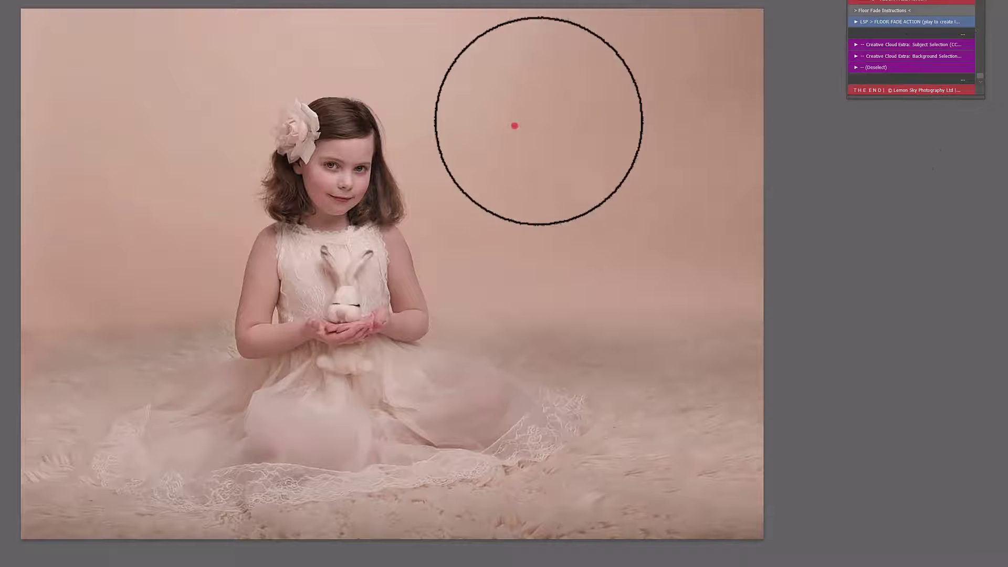
left_click_drag(477, 87, 776, 78)
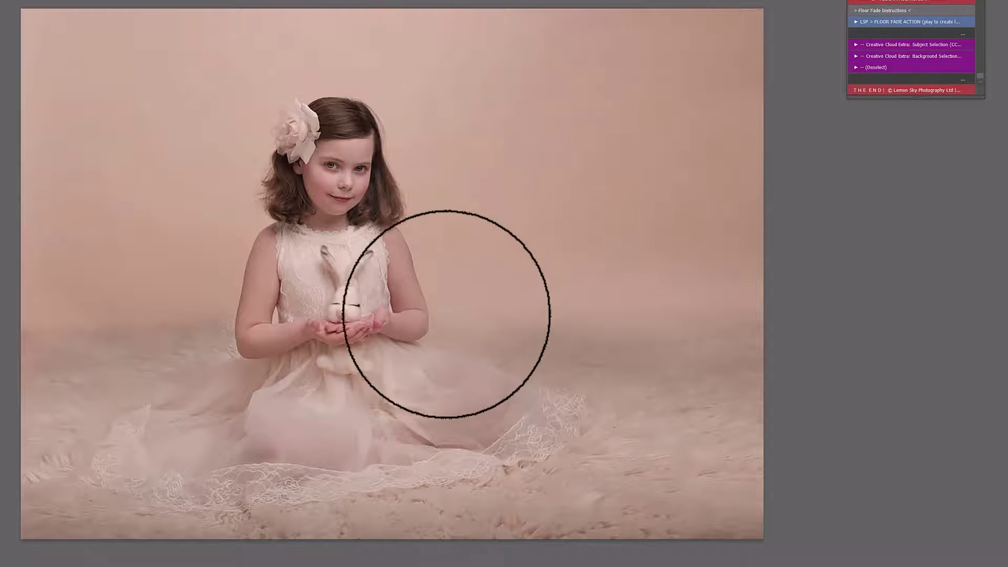
left_click_drag(448, 314, 767, 326)
left_click_drag(477, 297, 907, 296)
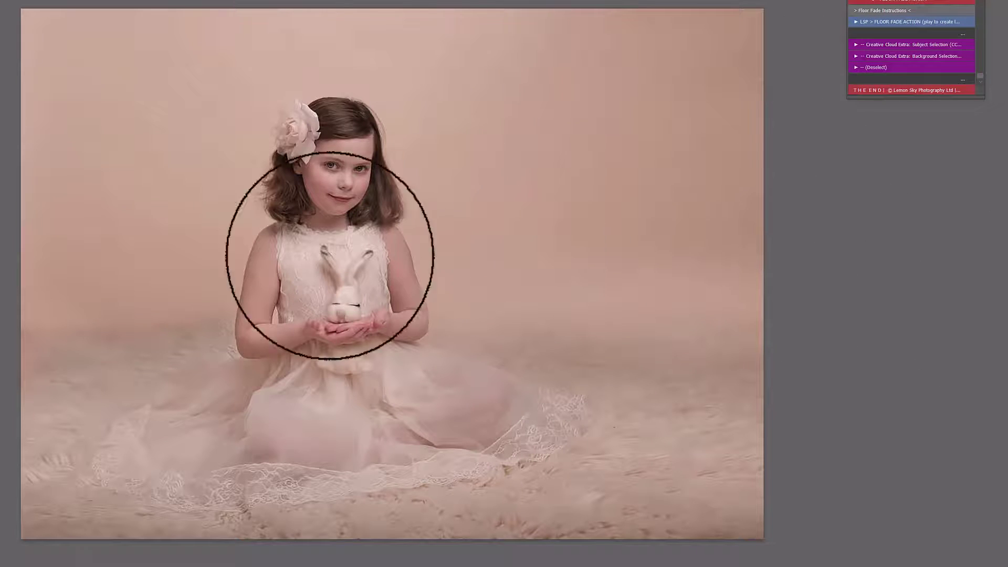
mouse_move(201, 313)
left_mouse_down()
mouse_move(209, 315)
mouse_move(9, 314)
left_mouse_up()
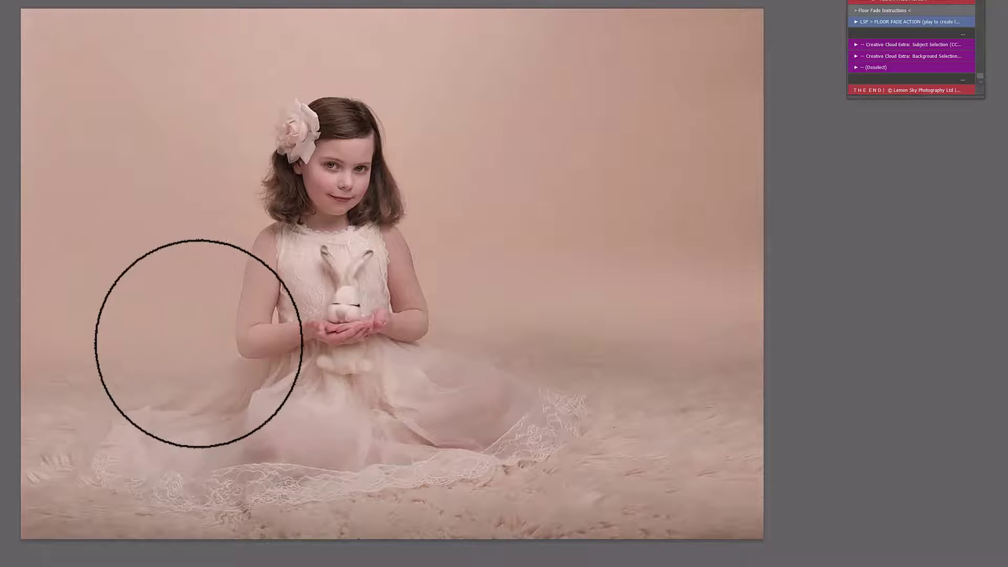
Step: Paint the fade along the join left of the girl, and blend the area beside her elbow with a smaller brush
mouse_move(217, 345)
left_mouse_down()
mouse_move(183, 344)
mouse_move(193, 331)
left_mouse_up()
right_click(193, 332)
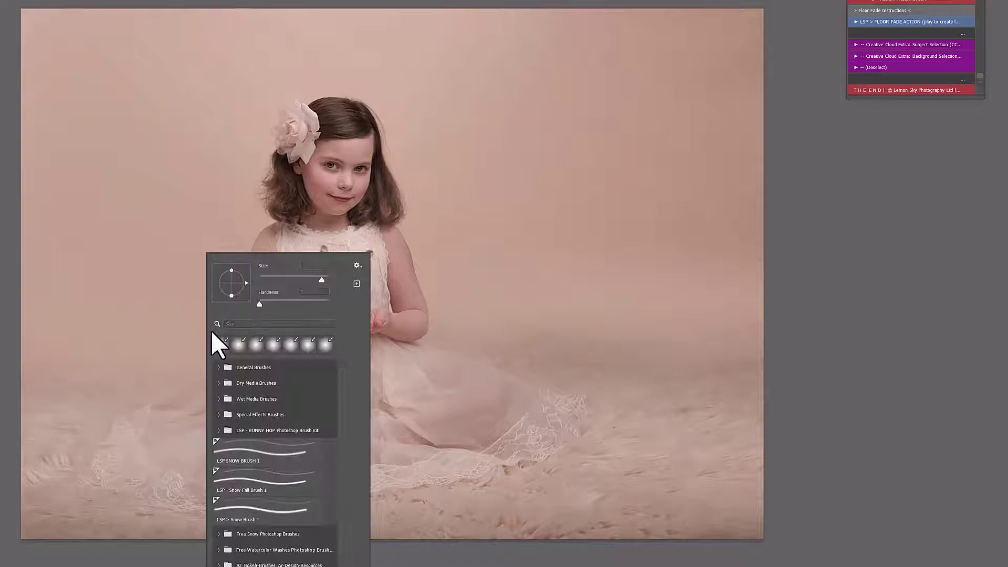
left_click_drag(320, 280, 314, 280)
left_click(190, 359)
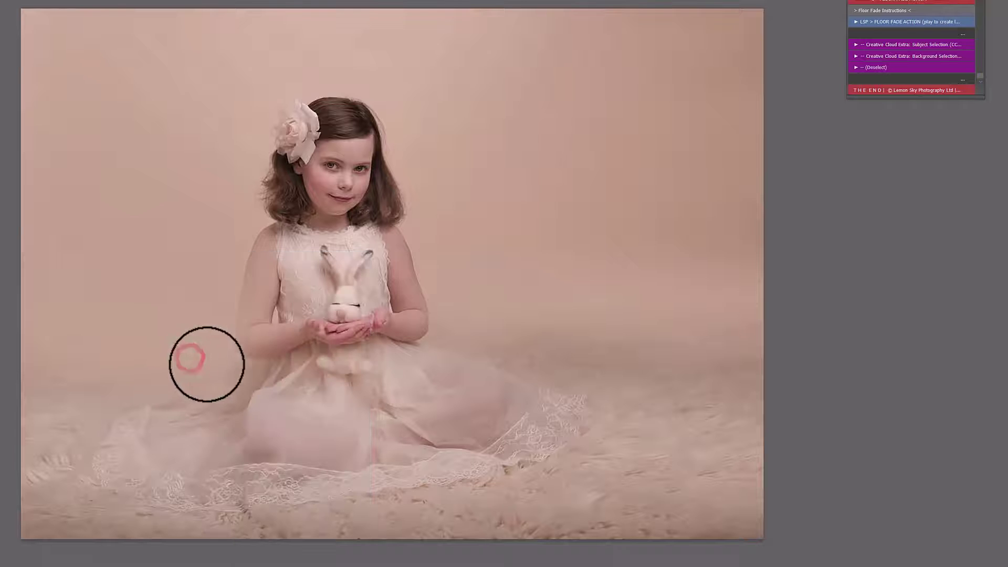
mouse_move(218, 362)
left_mouse_down()
mouse_move(225, 344)
mouse_move(227, 357)
left_mouse_up()
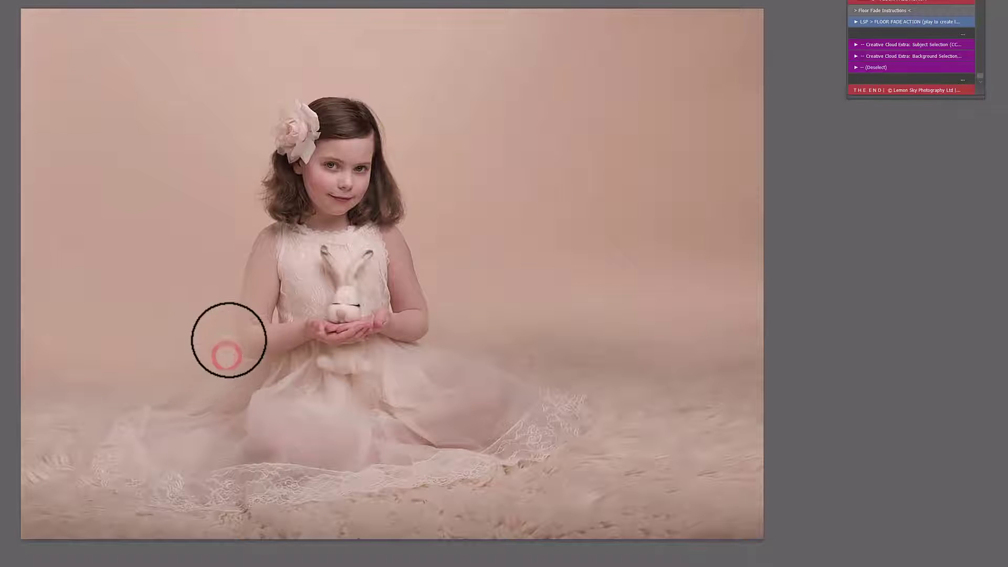
Step: Enlarge the brush to 1457 px and paint the FLOOR FADE mask broadly over the backdrop and floor all around the girl
right_click(229, 340)
left_click(348, 278)
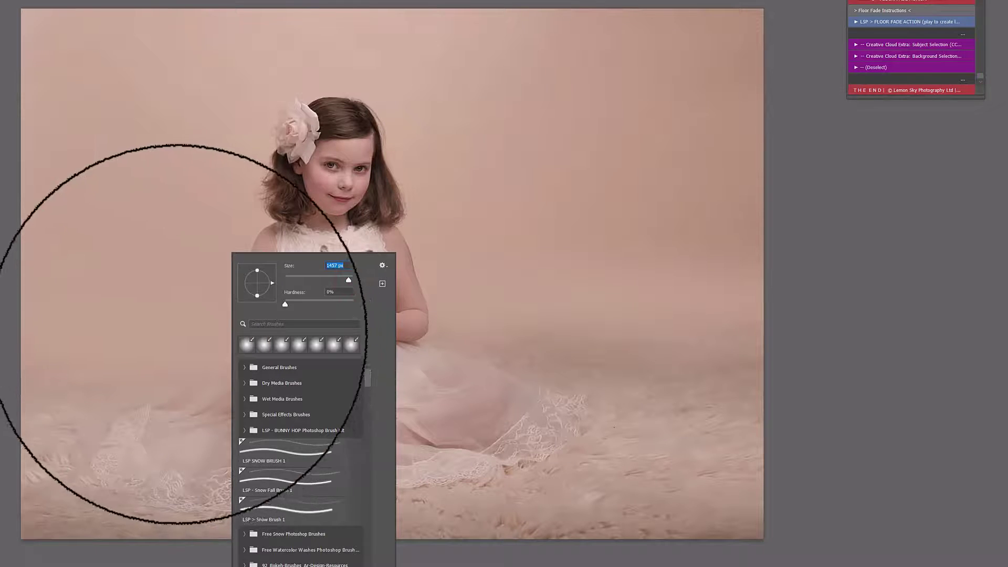
left_click(177, 334)
mouse_move(179, 342)
left_mouse_down()
mouse_move(68, 365)
mouse_move(40, 411)
left_mouse_up()
left_click_drag(37, 403, 49, 504)
left_click_drag(469, 313, 806, 325)
left_click_drag(477, 357, 751, 383)
mouse_move(635, 439)
left_mouse_down()
mouse_move(585, 295)
mouse_move(533, 278)
left_mouse_up()
mouse_move(659, 267)
left_mouse_down()
mouse_move(616, 100)
mouse_move(541, 53)
left_mouse_up()
left_click_drag(520, 38, 239, 0)
left_click_drag(409, 126, 114, 143)
left_click_drag(198, 15, 36, 218)
mouse_move(11, 275)
left_mouse_down()
mouse_move(80, 283)
mouse_move(74, 357)
left_mouse_up()
mouse_move(50, 301)
left_mouse_down()
mouse_move(184, 242)
mouse_move(289, 352)
left_mouse_up()
right_click(289, 352)
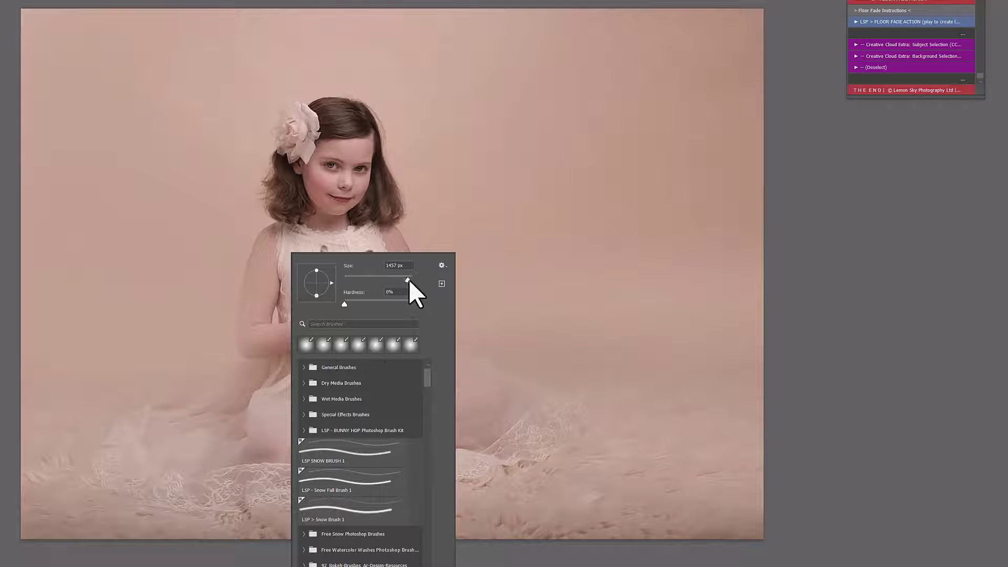
key("Return")
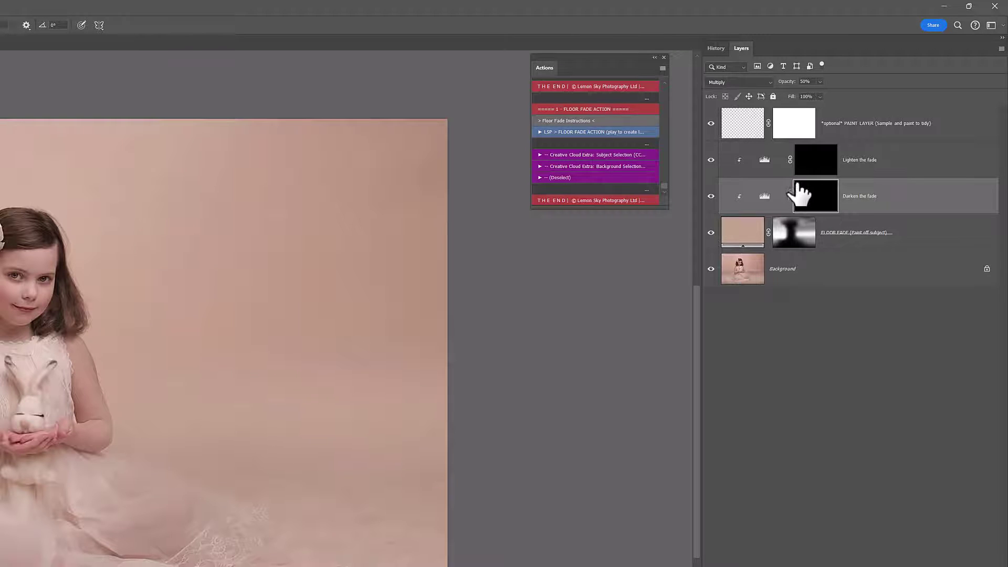
Step: Enlarge the brush, try darkening the backdrop left of the girl on the Darken the fade mask, and undo the stroke
right_click(297, 359)
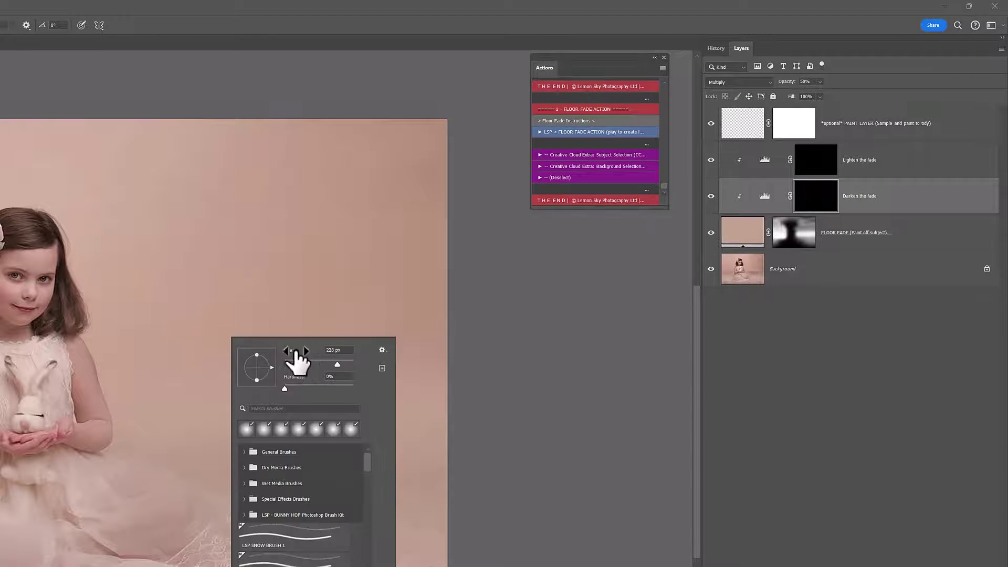
left_click(349, 364)
left_click(200, 331)
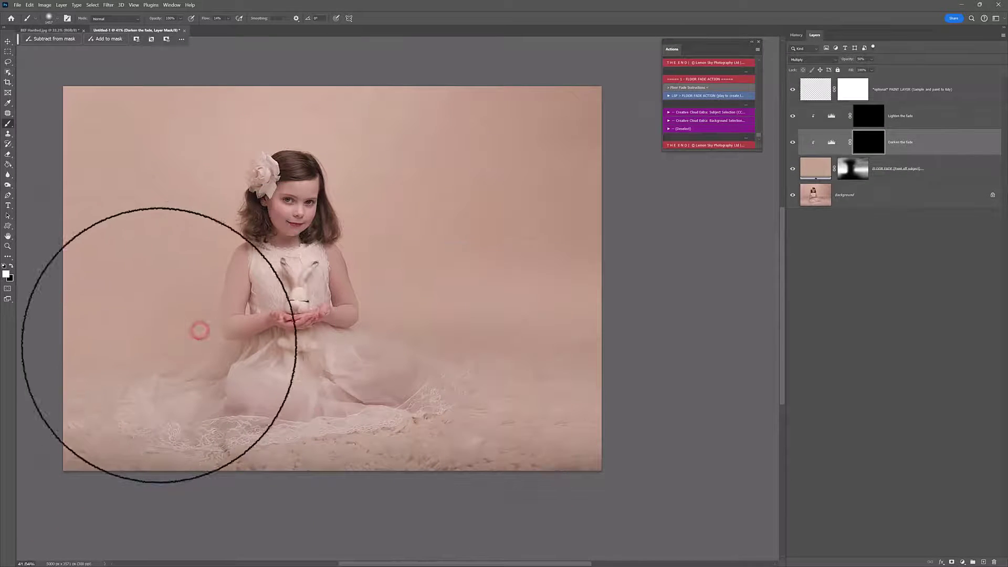
mouse_move(159, 344)
left_mouse_down()
mouse_move(188, 318)
mouse_move(89, 343)
mouse_move(125, 345)
mouse_move(184, 308)
left_mouse_up()
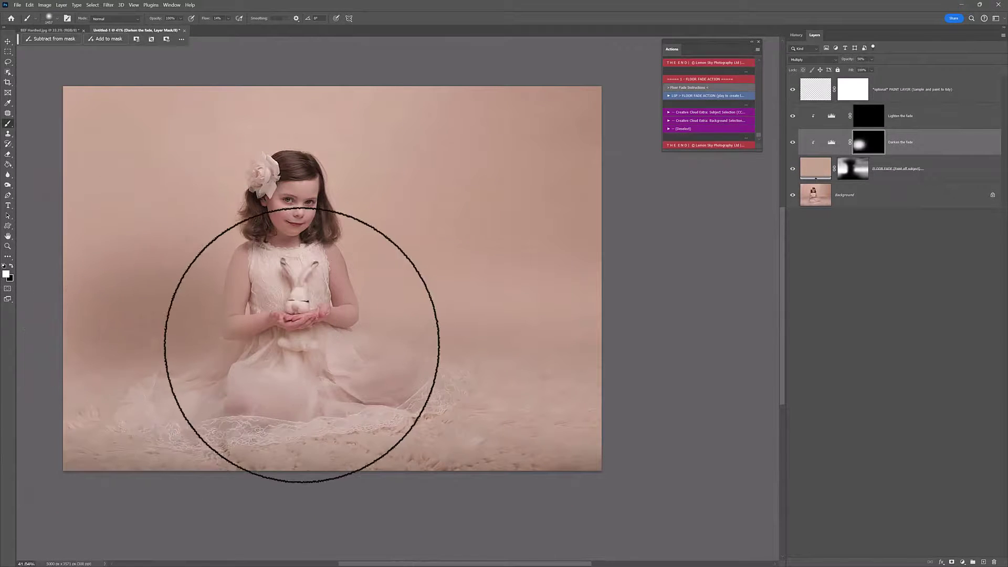
key("ctrl+z")
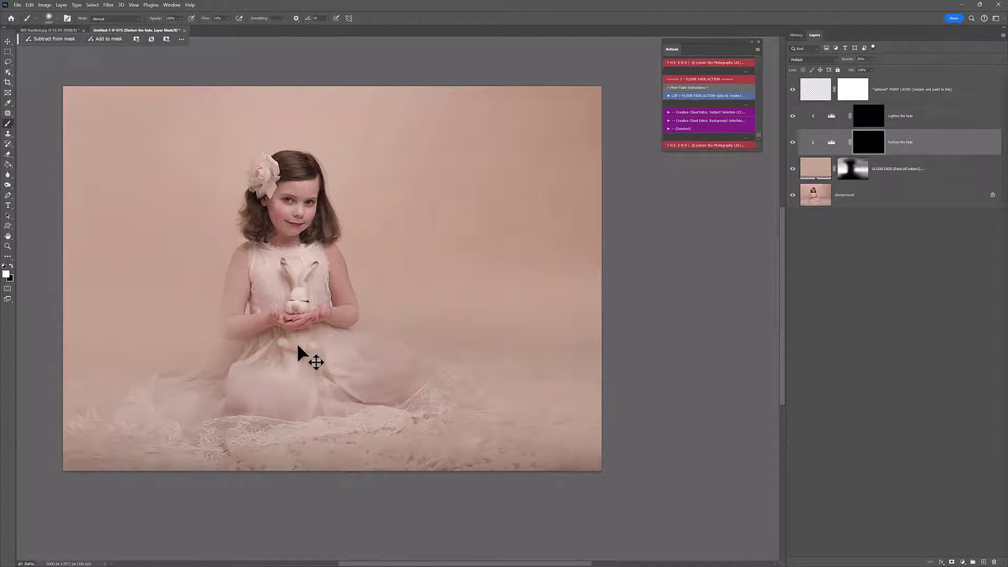
Step: Try lightening the backdrop at the photo's right edge on the Lighten the fade mask, and undo the stroke
left_click(864, 126)
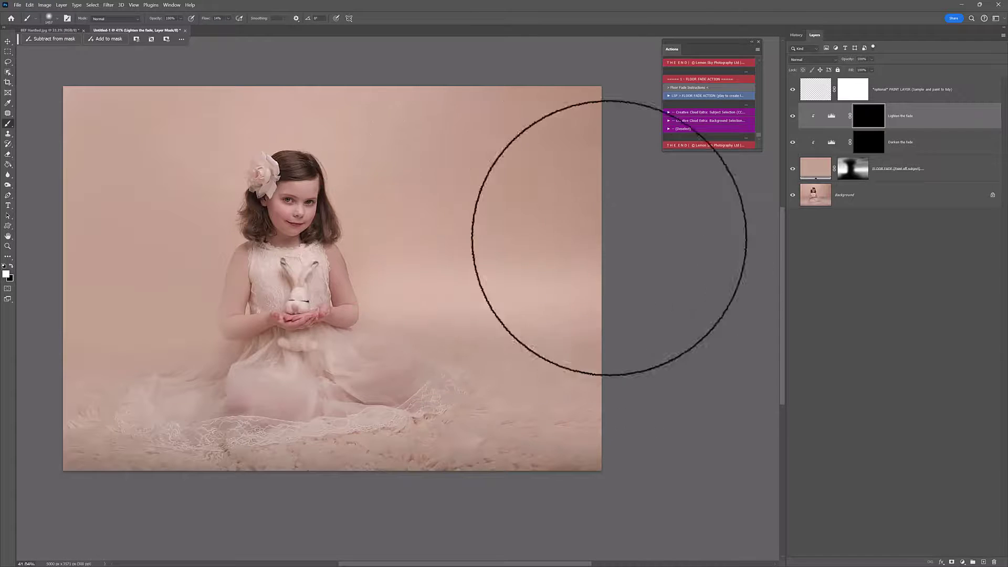
left_click_drag(609, 237, 623, 240)
key("ctrl+z")
Step: Paint white on the Darken the fade mask over the backdrop left of the girl
left_click(871, 148)
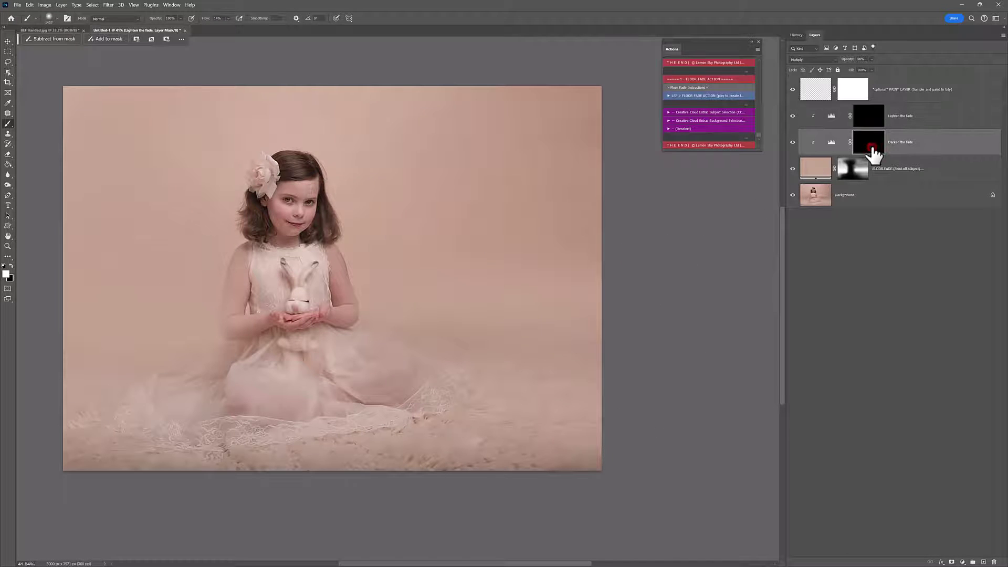
mouse_move(183, 275)
left_mouse_down()
mouse_move(171, 290)
mouse_move(196, 332)
mouse_move(76, 360)
mouse_move(236, 361)
mouse_move(213, 236)
mouse_move(84, 229)
mouse_move(214, 200)
mouse_move(189, 252)
mouse_move(243, 196)
mouse_move(78, 249)
left_mouse_up()
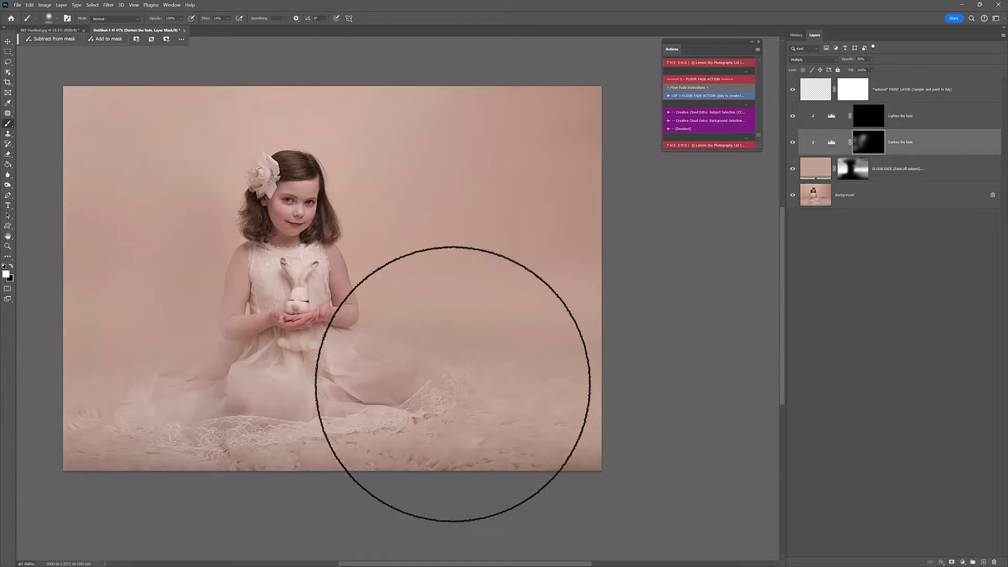
left_click(225, 218)
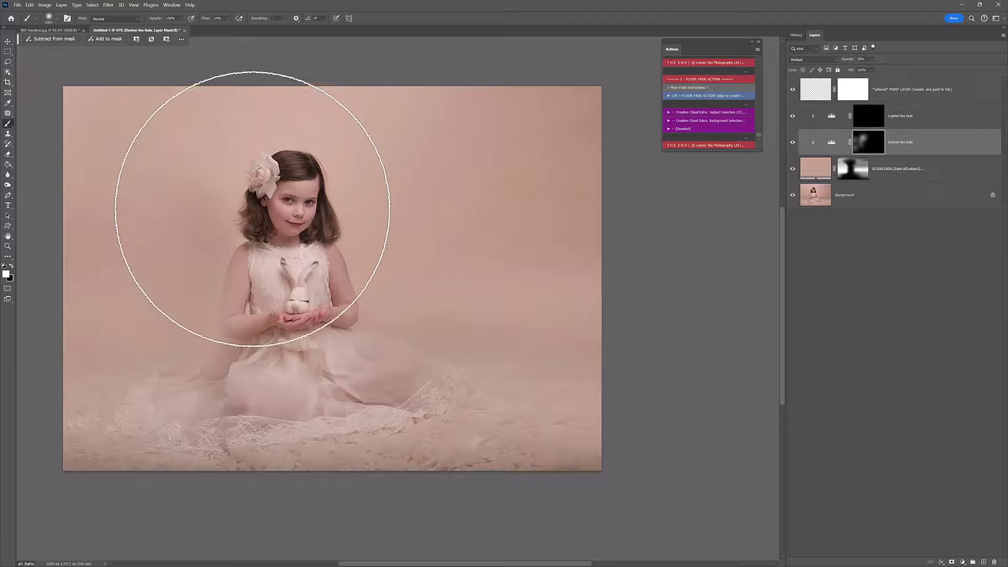
Step: Switch to black and soften the darkened backdrop left of the girl on the Darken the fade mask
left_click(11, 267)
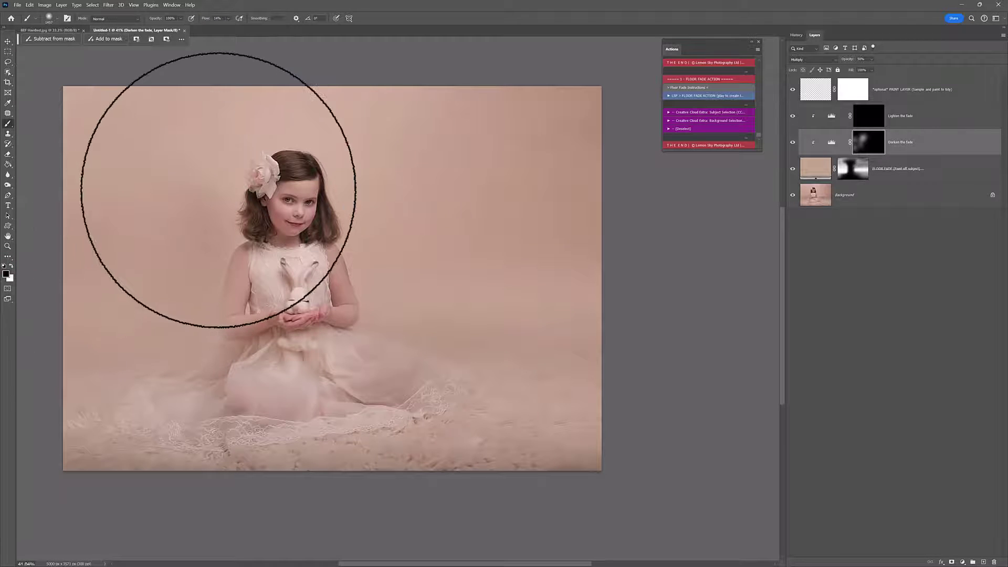
left_click(147, 223)
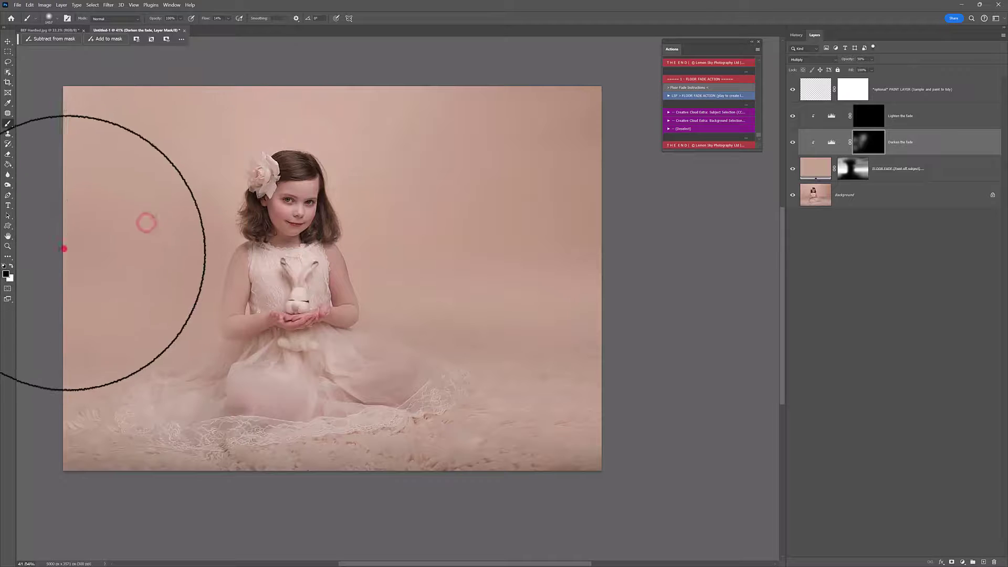
left_click(180, 234)
left_click(191, 270)
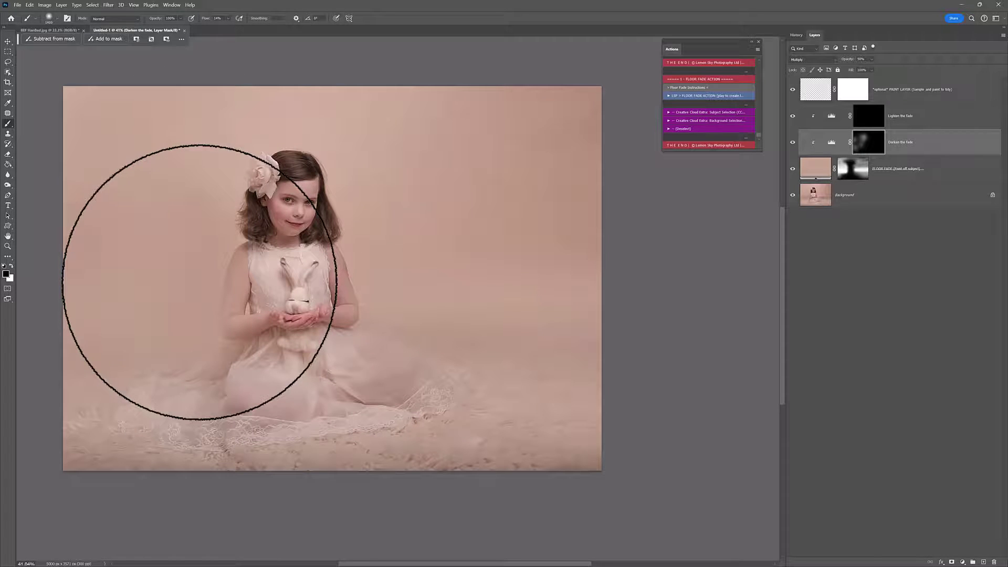
Step: Target the optional PAINT LAYER's pixels rather than its mask, and sample and paint the fade colour on the floor right of the girl
left_click(846, 95)
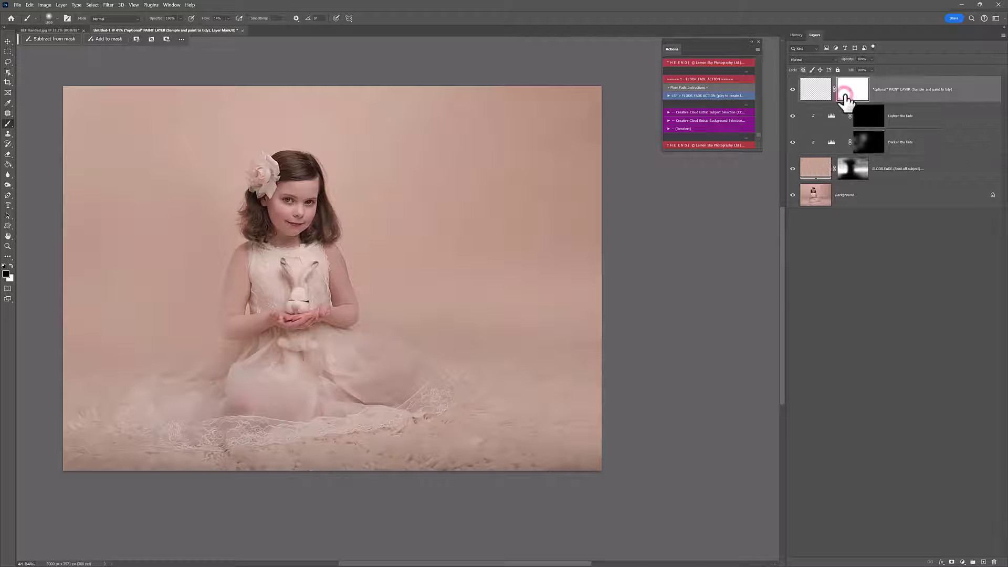
left_click(816, 93)
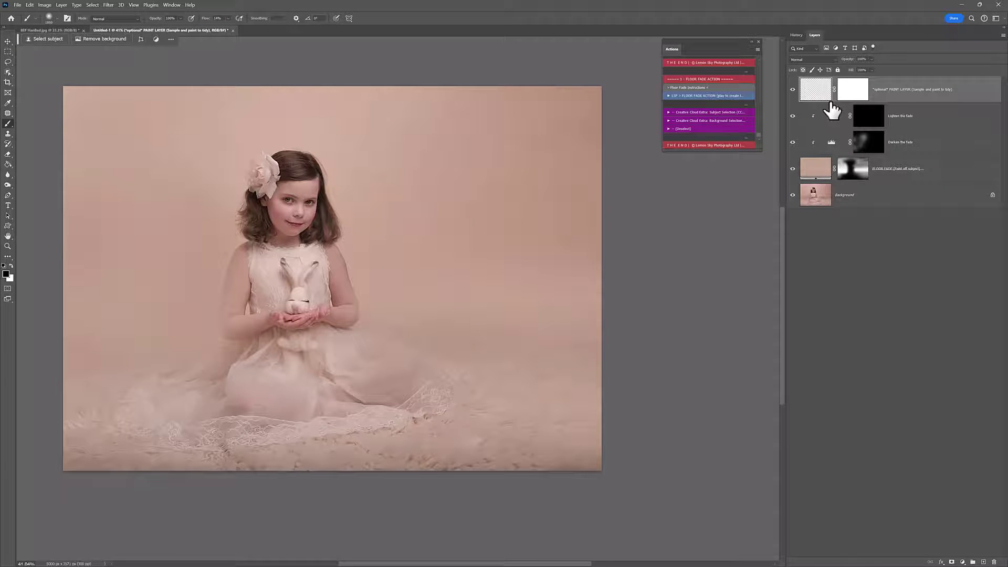
left_click(822, 95)
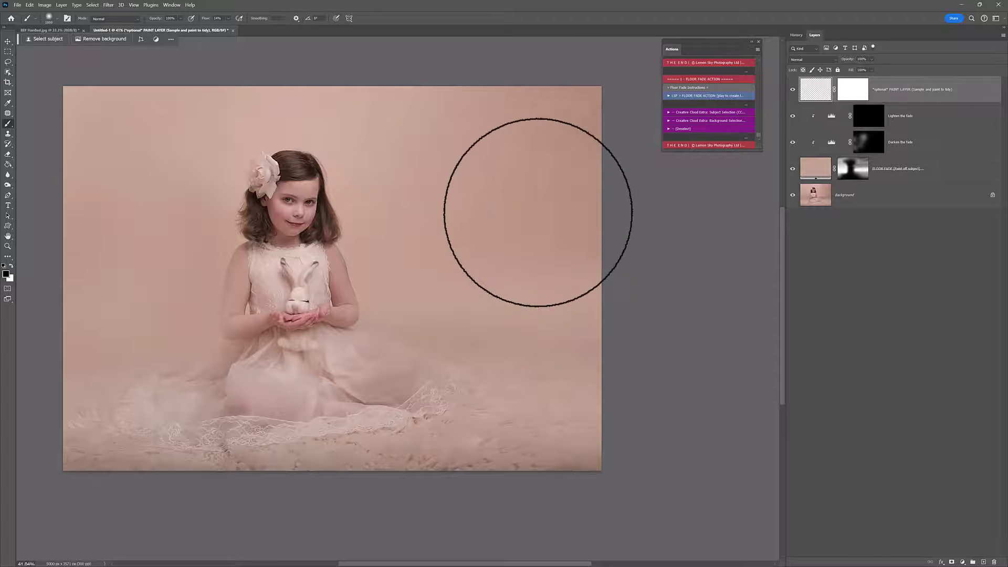
key("alt")
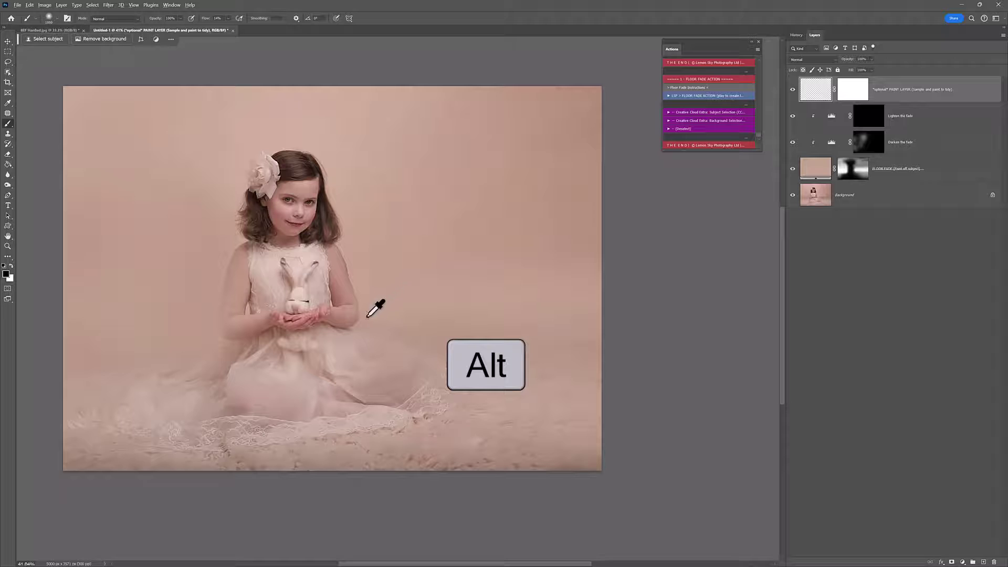
left_click(469, 334, "alt")
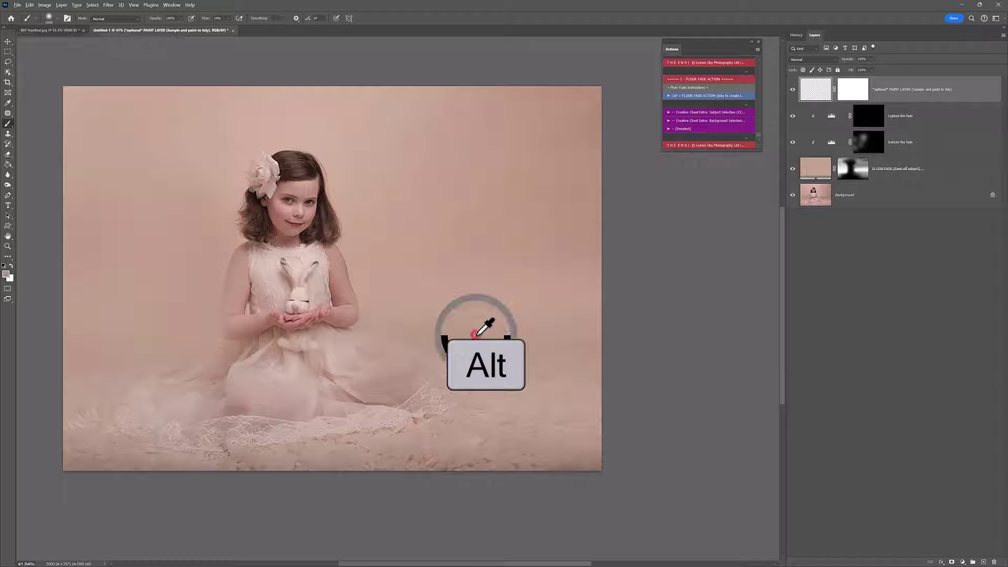
left_click(482, 336, "alt")
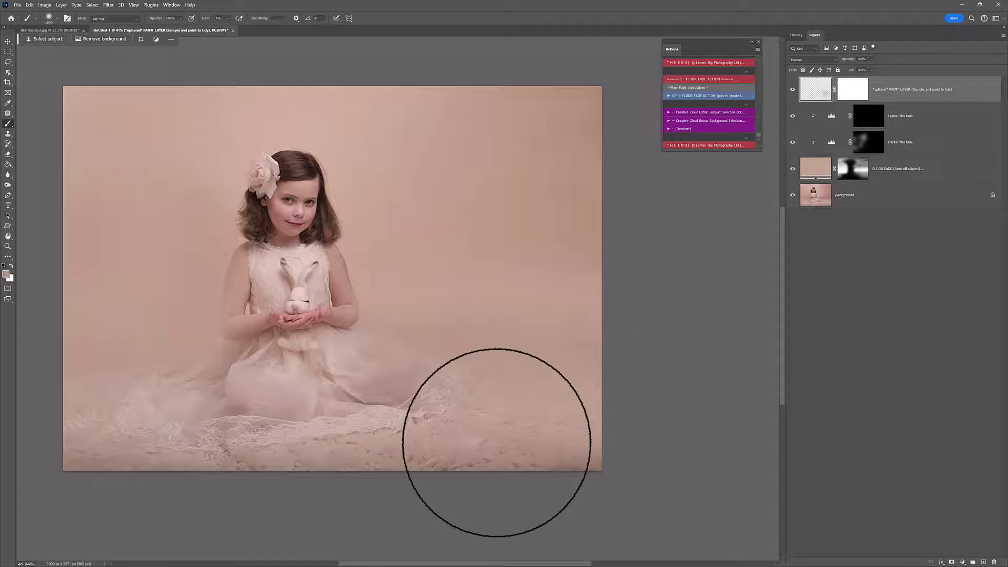
Step: Sample nearby floor tones and paint over the textured rug in the foreground and at the lower left of the photo
left_click(488, 439, "alt")
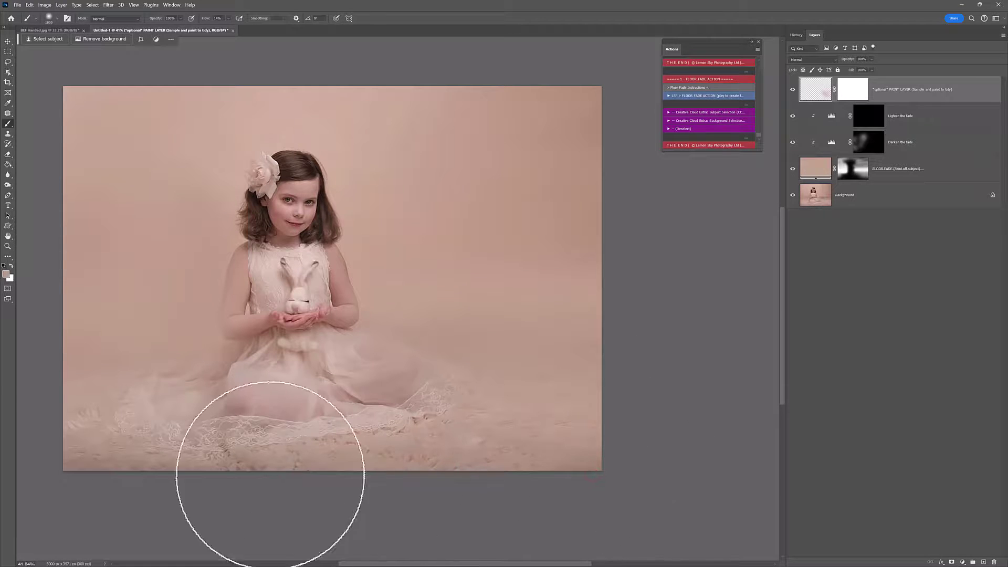
left_click(83, 463)
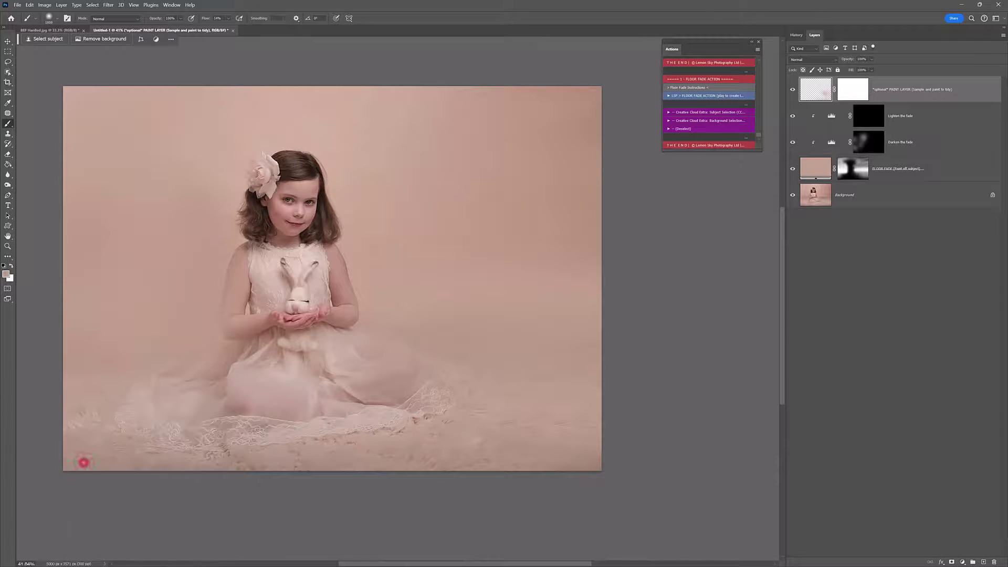
left_click(88, 410, "alt")
key("v")
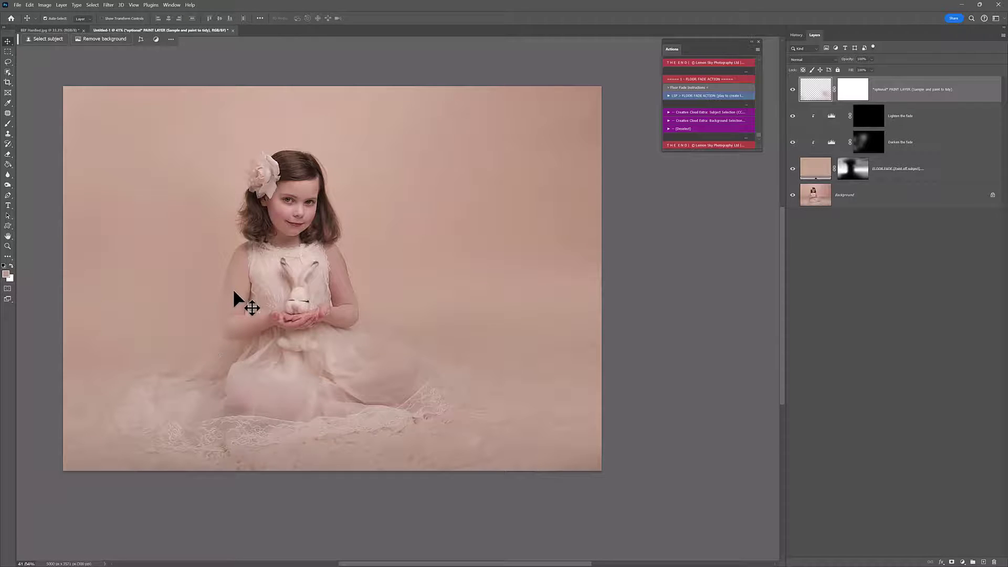
Step: Paint the FLOOR FADE mask with a small black brush to clear the fade from the girl's arms
left_click(854, 168)
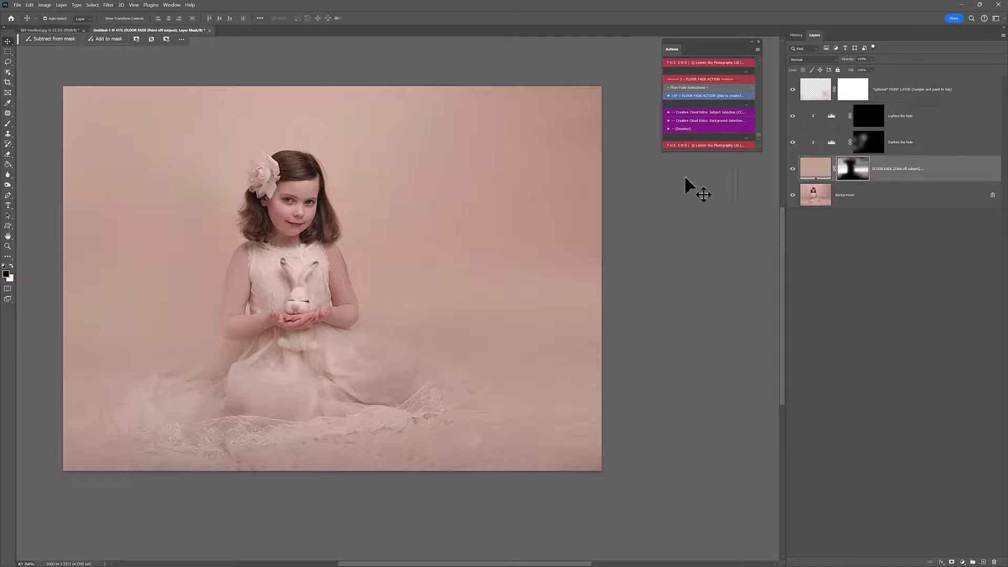
left_click(6, 127)
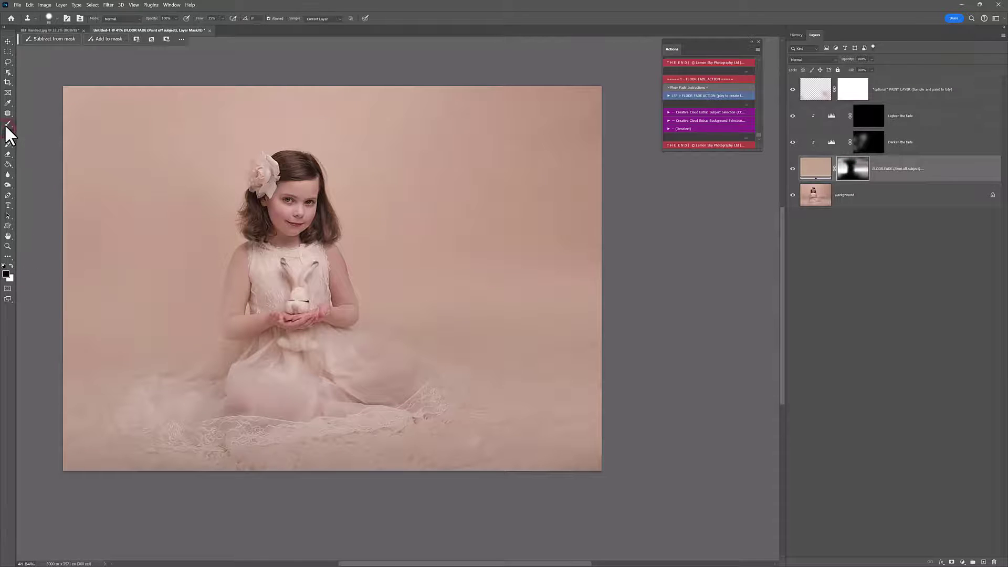
right_click(191, 202)
left_click(294, 180)
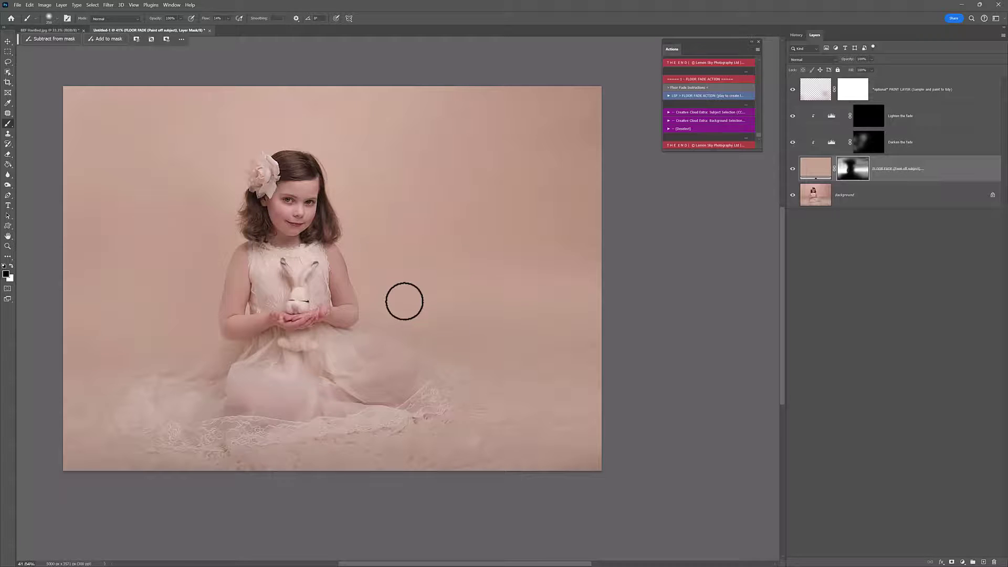
Step: Enlarge the brush and paint white on the FLOOR FADE mask over the girl's arms and the floor to her right
key("bracketright")
key("bracketright")
key("bracketright")
key("bracketright")
key("bracketright")
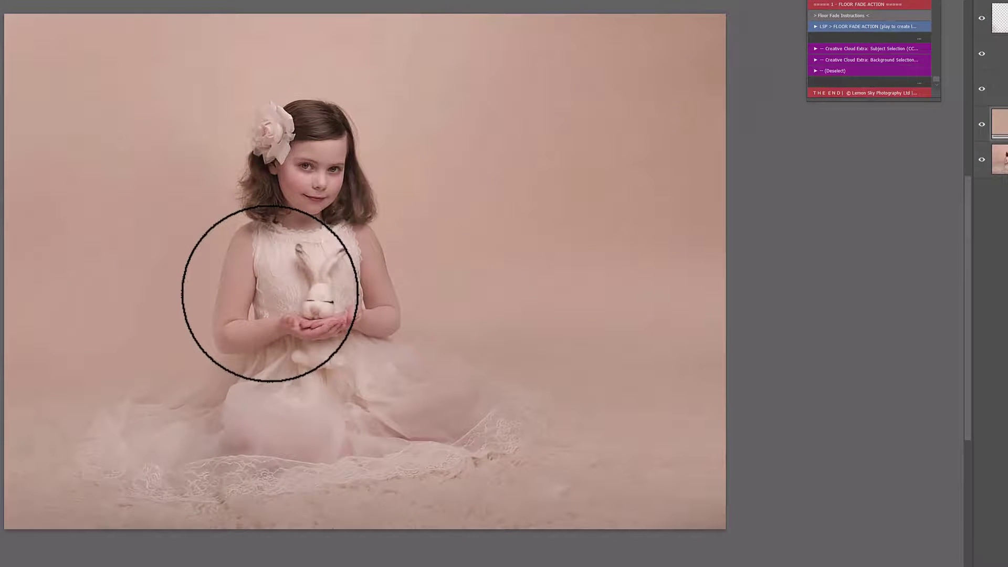
key("bracketright")
key("bracketright")
key("bracketright")
key("bracketright")
key("bracketright")
key("bracketright")
left_click(231, 320)
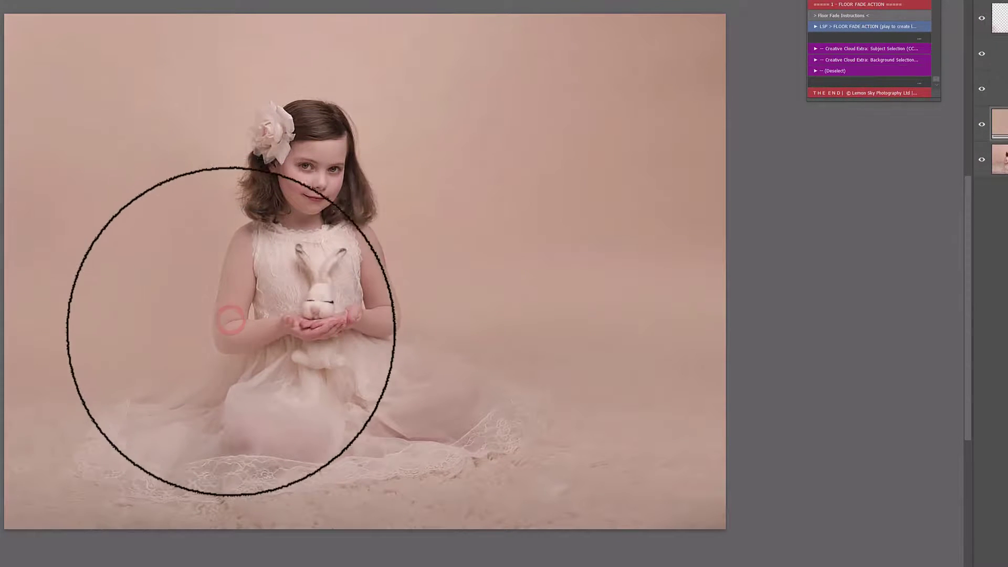
left_click(405, 322)
left_click(412, 360)
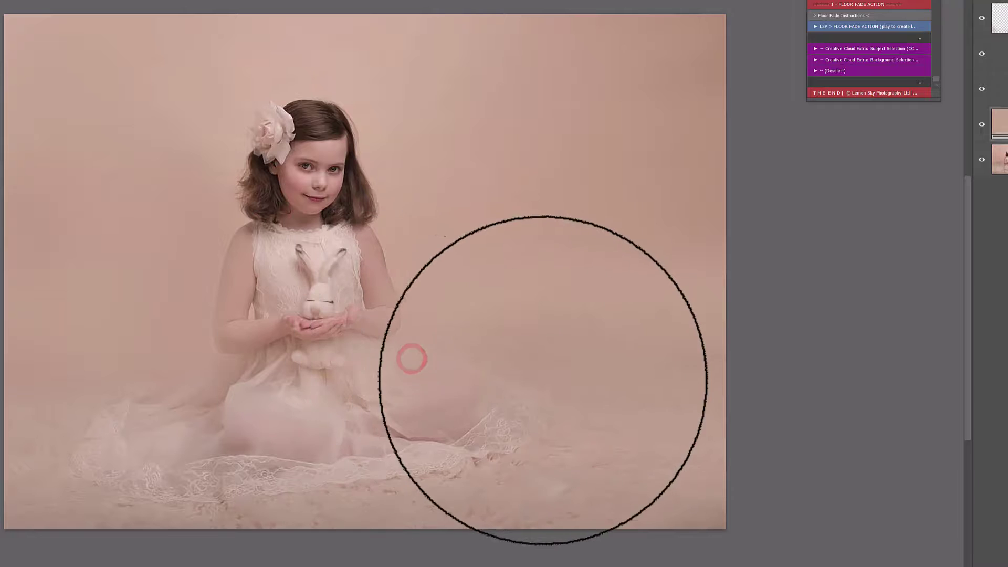
left_click(547, 386)
Step: Extend the fade over the girl's lap, skirt and the arm on the left of the photo
left_click(275, 352)
left_click(220, 366)
left_click(273, 291)
left_click(206, 347)
left_click(227, 364)
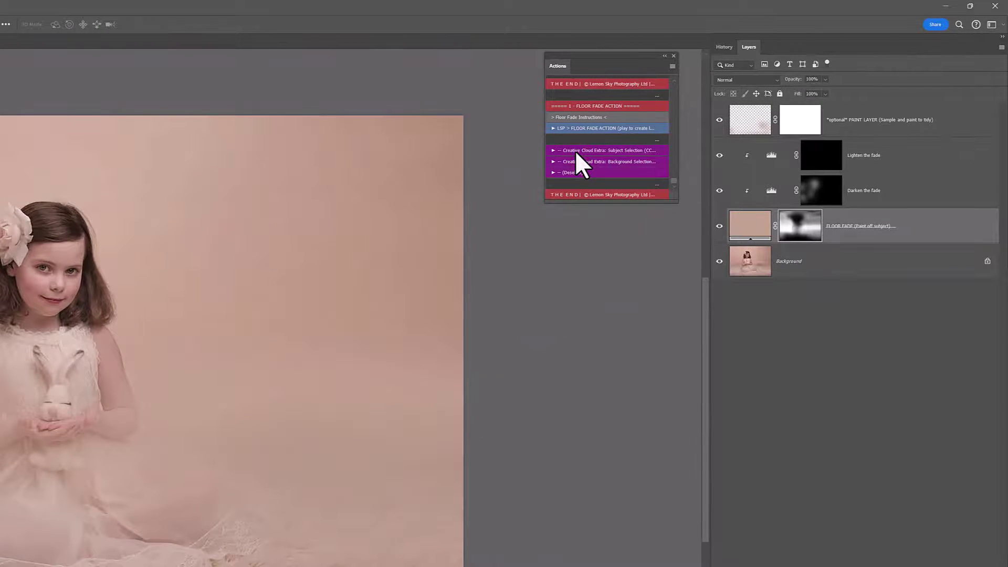
Step: Select the subject with the Creative Cloud Extra action, paint black on the FLOOR FADE mask over the girl's upper body and lap, and deselect
left_click(575, 150)
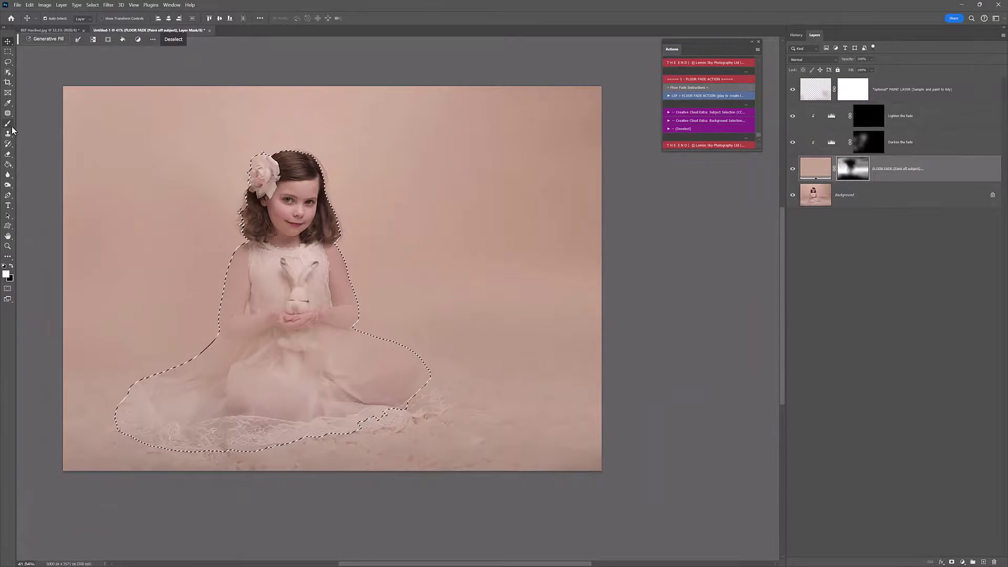
left_click(11, 126)
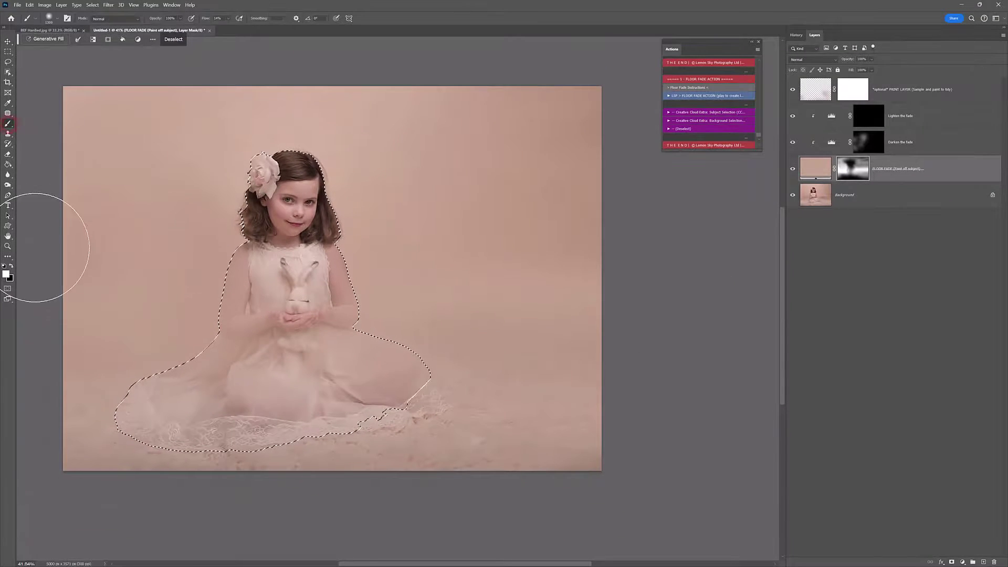
key("x")
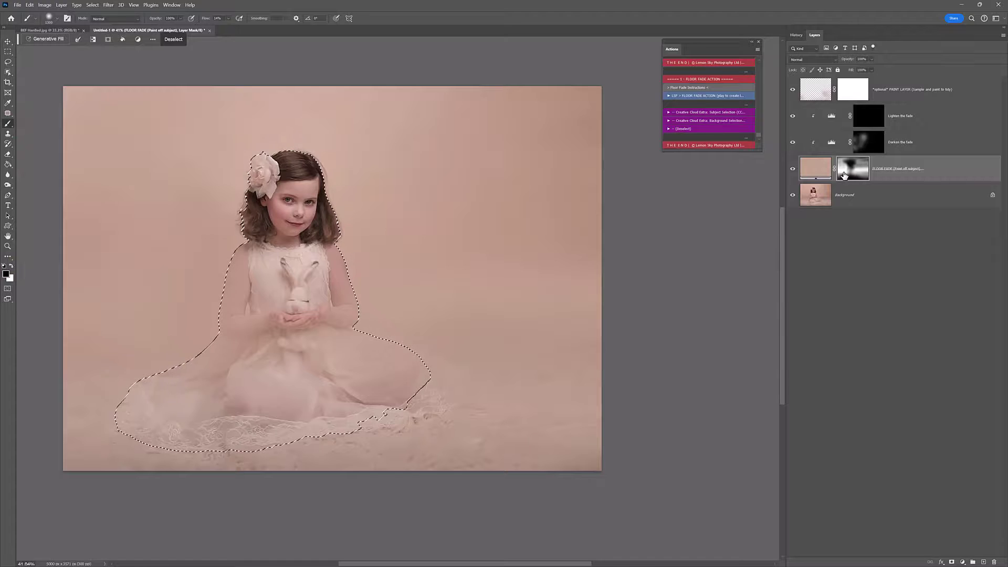
mouse_move(292, 253)
left_mouse_down()
mouse_move(366, 300)
mouse_move(211, 355)
mouse_move(197, 394)
mouse_move(160, 323)
mouse_move(225, 247)
mouse_move(224, 203)
mouse_move(338, 180)
mouse_move(365, 256)
mouse_move(313, 317)
mouse_move(281, 383)
mouse_move(285, 326)
left_mouse_up()
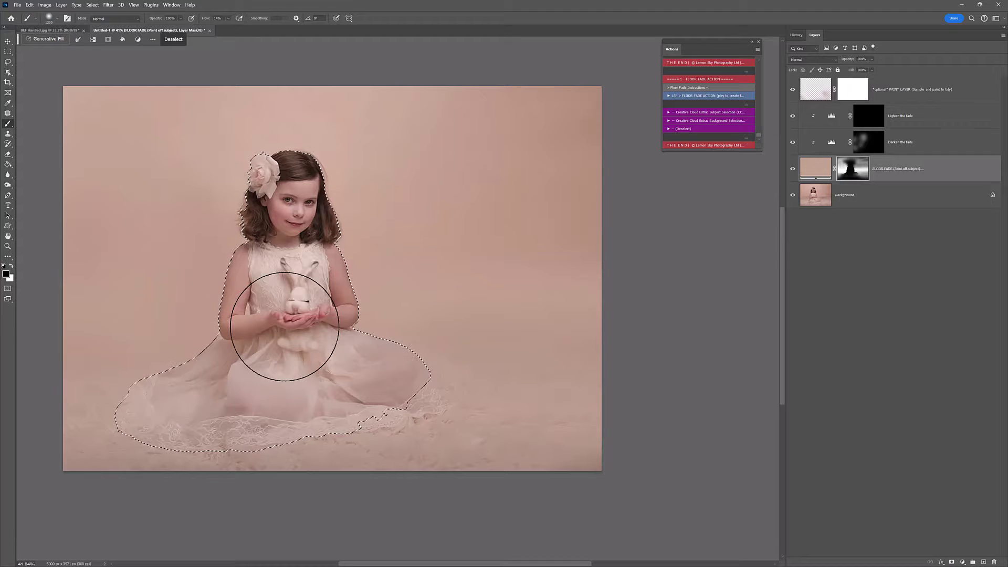
left_click(686, 130)
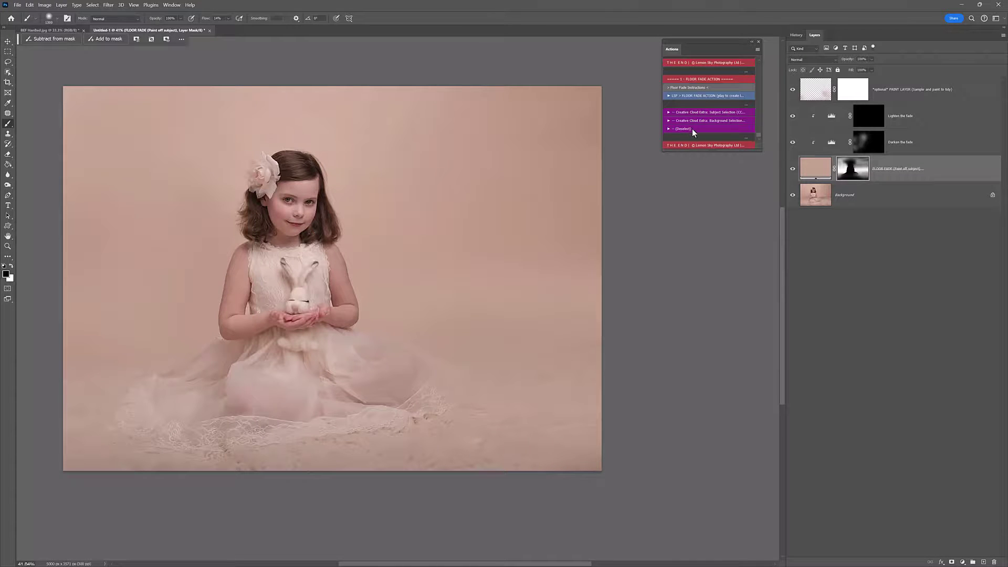
key("ctrl+d")
Step: Delete the FLOOR FADE layer's mask and replace it with a new mask inverted to black
right_click(841, 173)
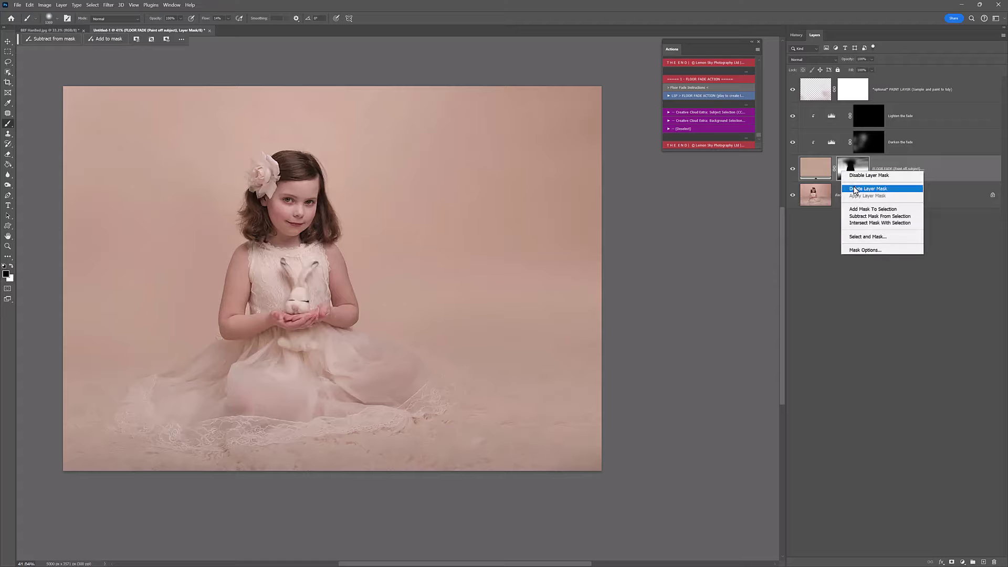
left_click(856, 189)
left_click(952, 562)
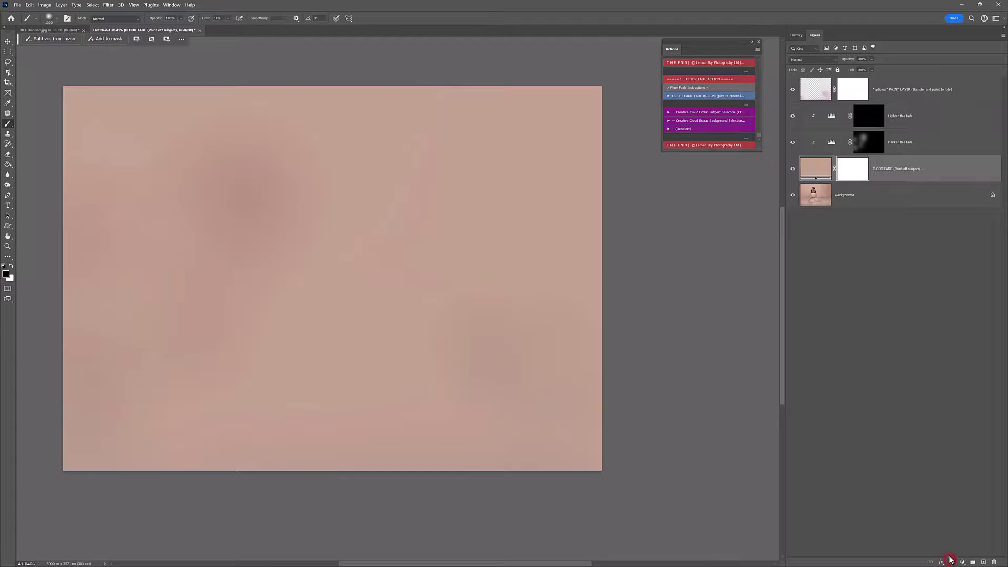
key("ctrl+i")
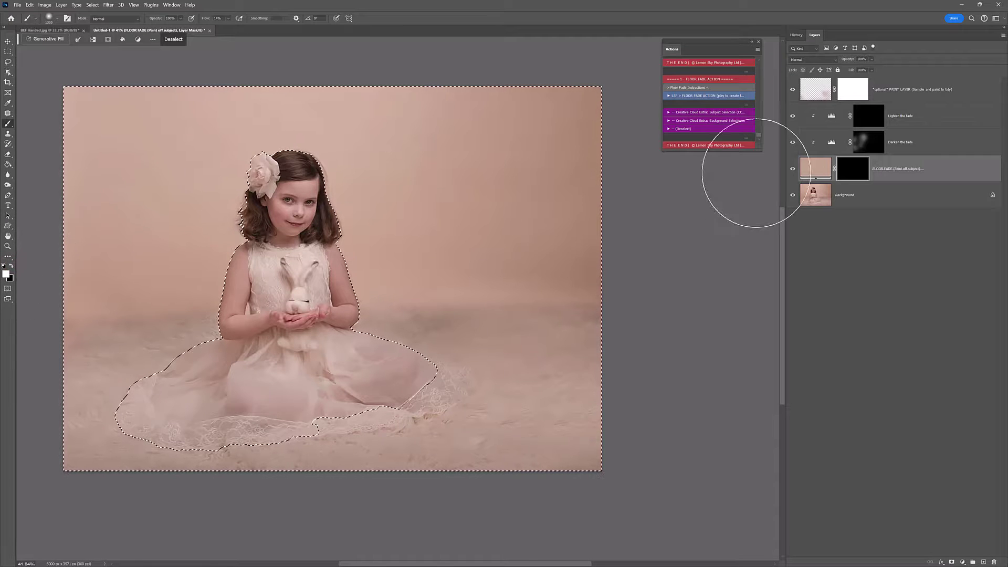
Step: With the background selected by the Creative Cloud Extra action, paint white on the FLOOR FADE mask around the girl, and deselect
mouse_move(376, 296)
left_mouse_down()
mouse_move(468, 285)
mouse_move(27, 288)
mouse_move(631, 263)
mouse_move(24, 309)
mouse_move(702, 289)
mouse_move(96, 294)
mouse_move(33, 309)
mouse_move(627, 328)
mouse_move(131, 383)
mouse_move(306, 462)
mouse_move(592, 477)
mouse_move(15, 440)
left_mouse_up()
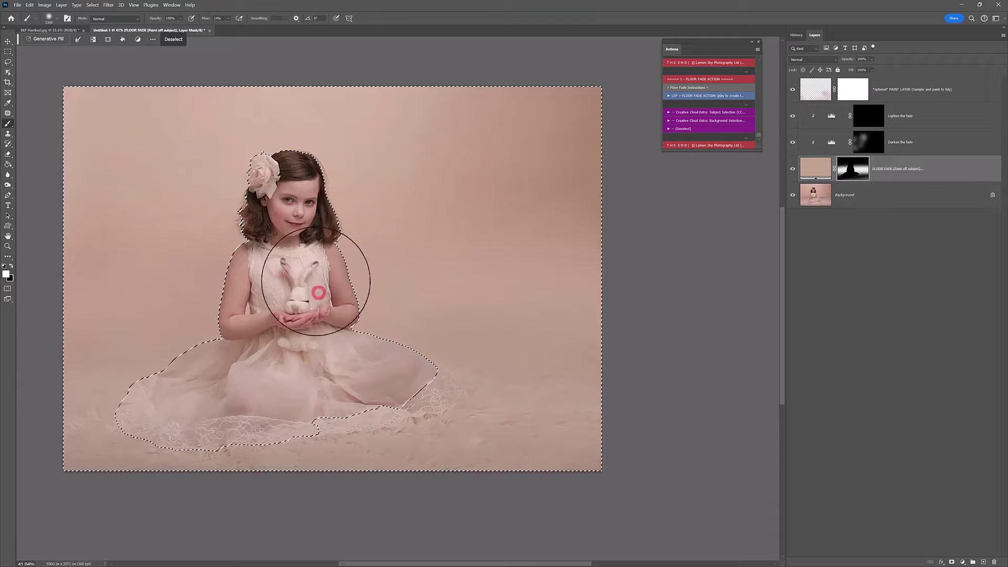
key("bracketright")
key("bracketright")
key("bracketright")
key("bracketright")
key("bracketright")
key("bracketright")
key("ctrl+d")
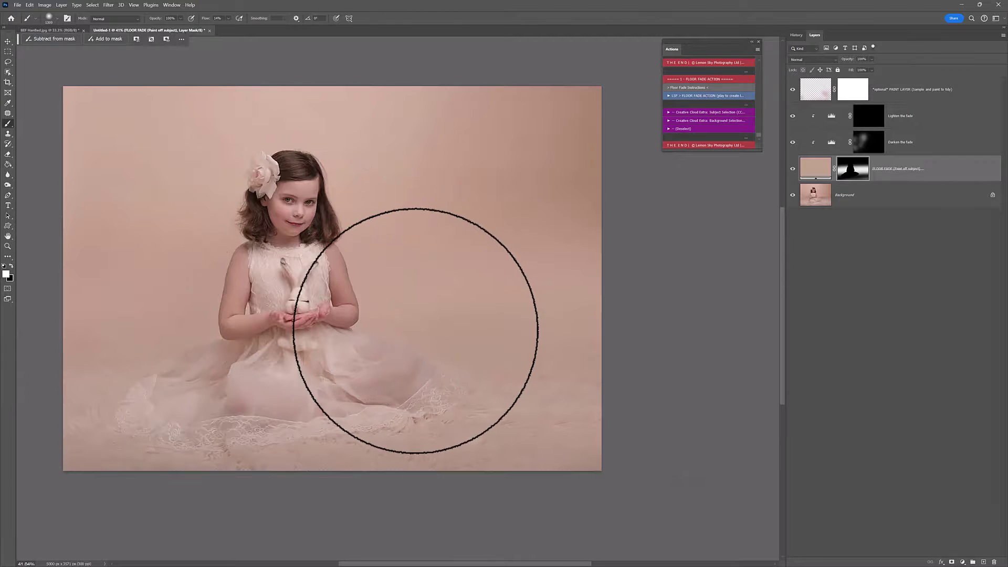
Step: Paint white on the FLOOR FADE mask with the larger brush along the floor join on both sides of the girl
left_click_drag(415, 331, 179, 328)
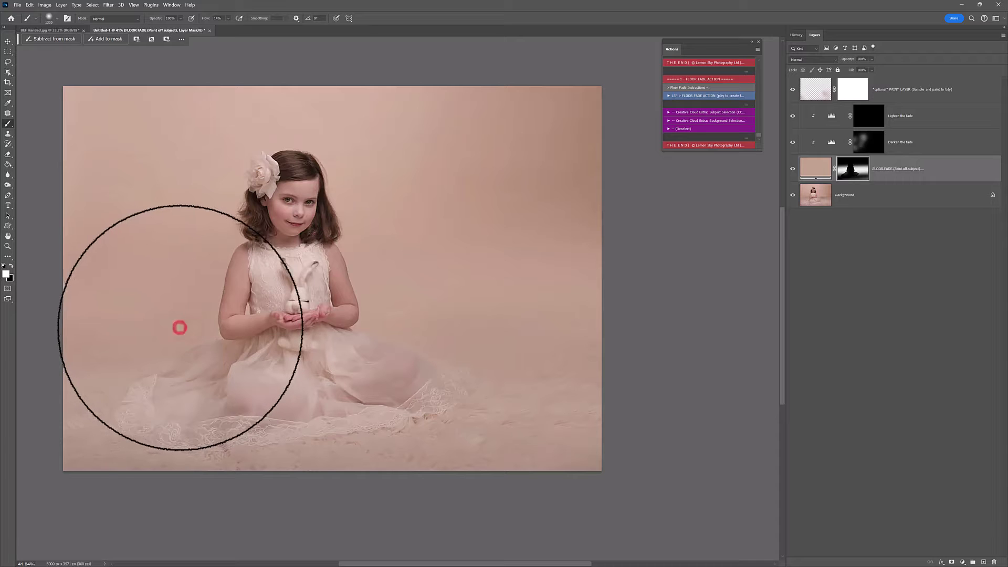
left_click(184, 325)
left_click(150, 327)
left_click(108, 331)
left_click_drag(379, 322, 565, 310)
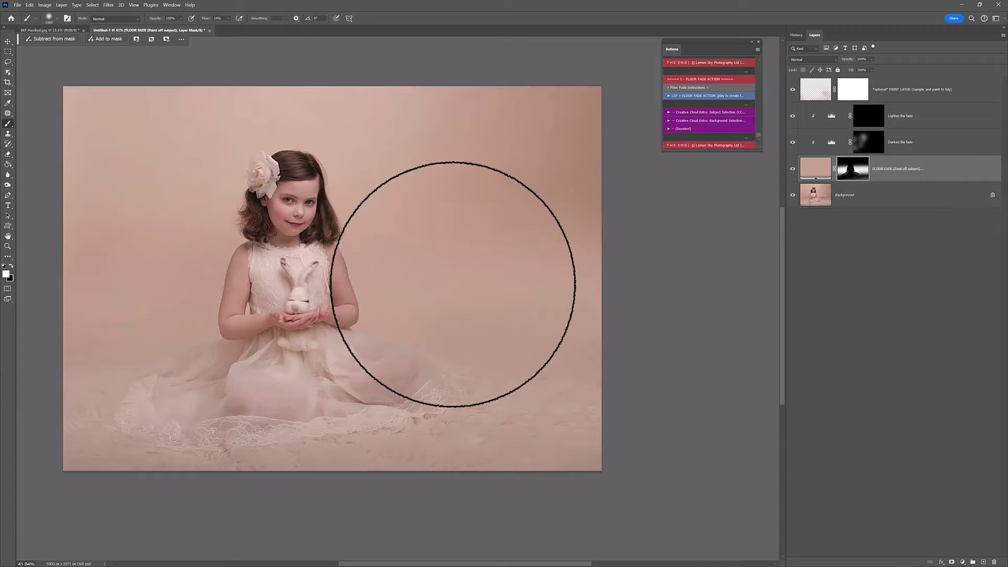
Step: Enlarge the brush much further and softly extend the white mask painting over the wall on both sides of the girl
key("bracketright")
key("bracketright")
key("bracketright")
key("bracketright")
key("bracketright")
key("bracketright")
key("bracketright")
key("bracketright")
key("bracketright")
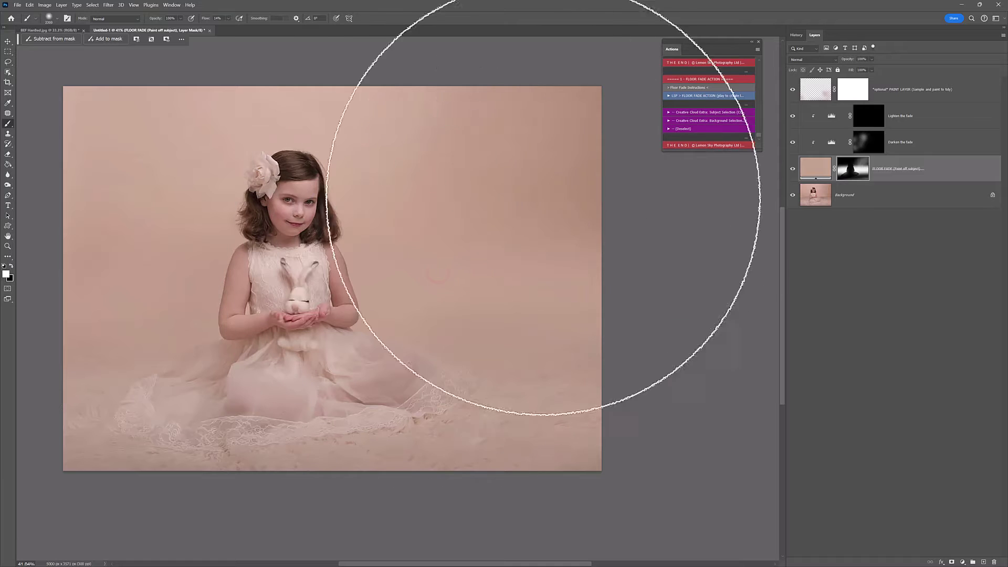
left_click_drag(481, 209, 460, 234)
left_click(454, 119)
left_click(533, 250)
left_click(148, 252)
left_click(102, 270)
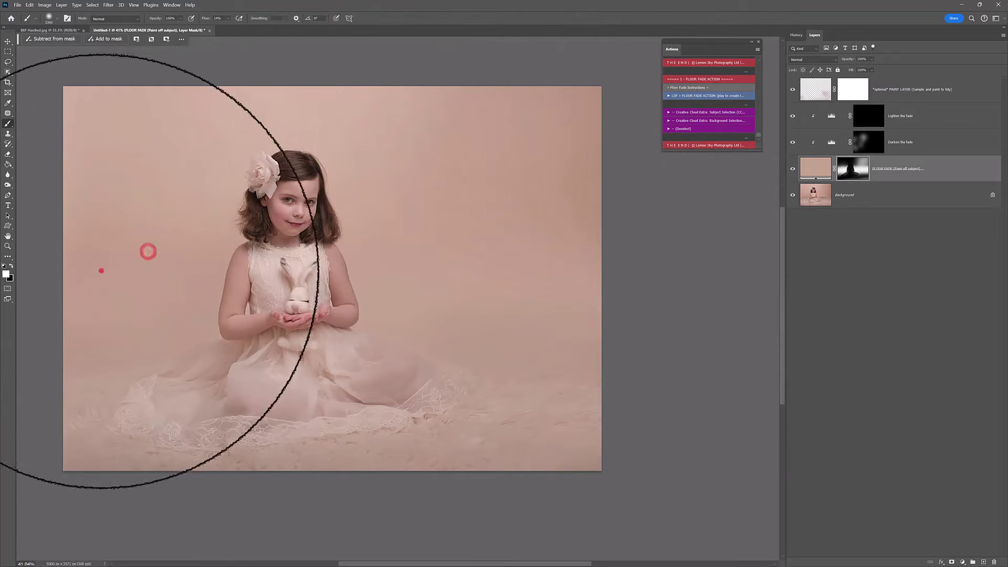
left_click(102, 284)
left_click(123, 146)
left_click(100, 286)
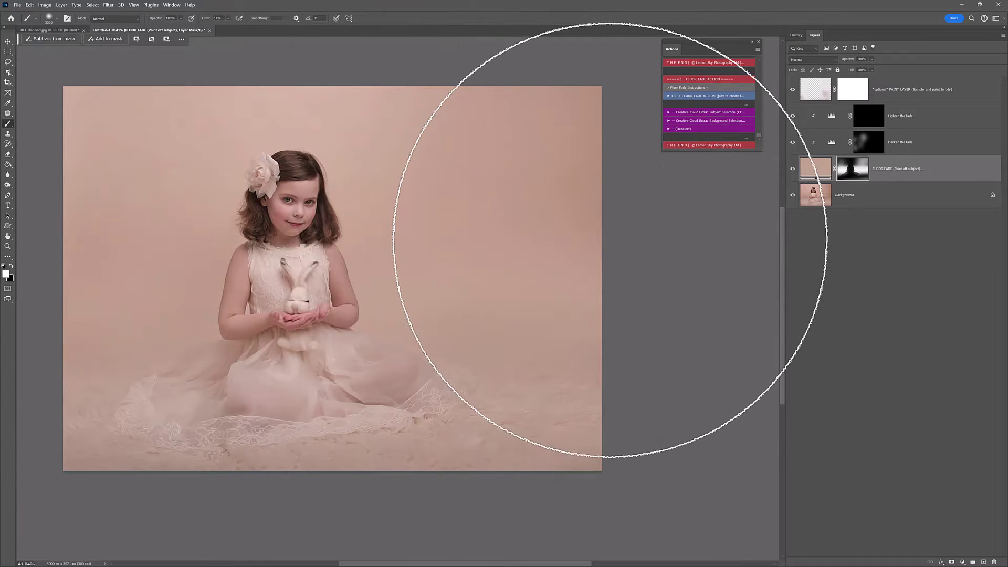
Step: Toggle the visibility of the FLOOR FADE layer and the layers above it to compare the photo before and after
key("v")
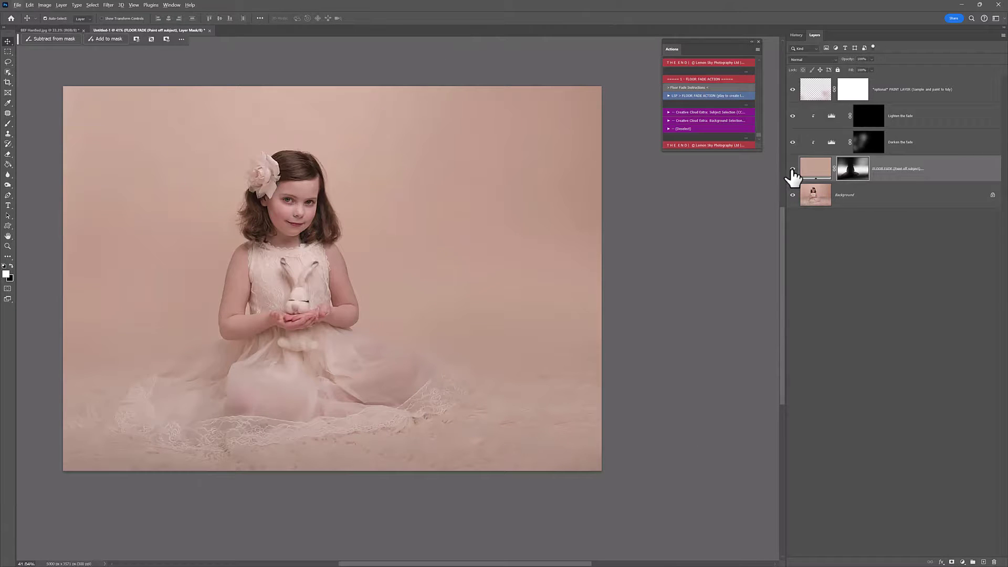
left_click_drag(793, 169, 794, 87)
left_click_drag(792, 169, 794, 82)
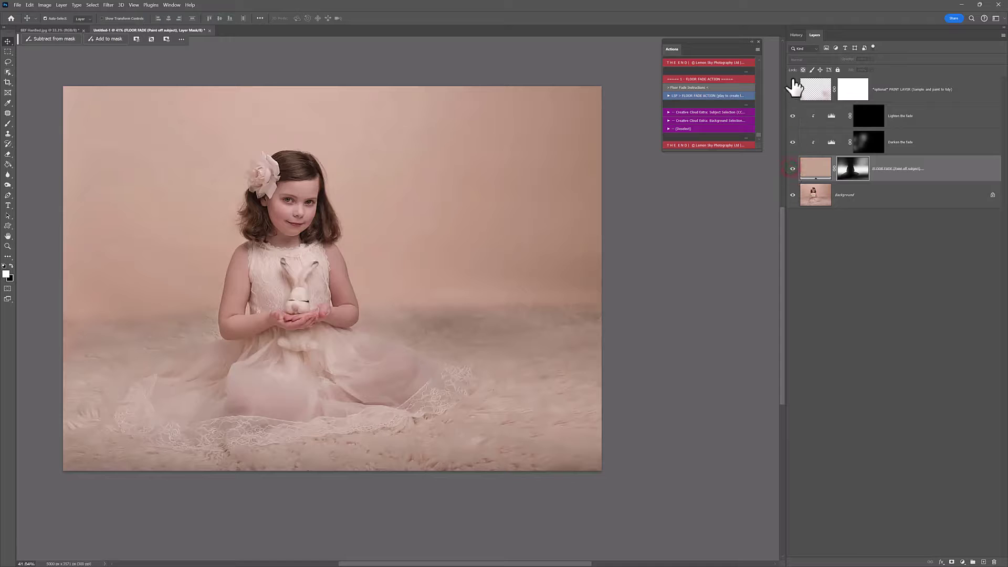
left_click_drag(792, 168, 793, 86)
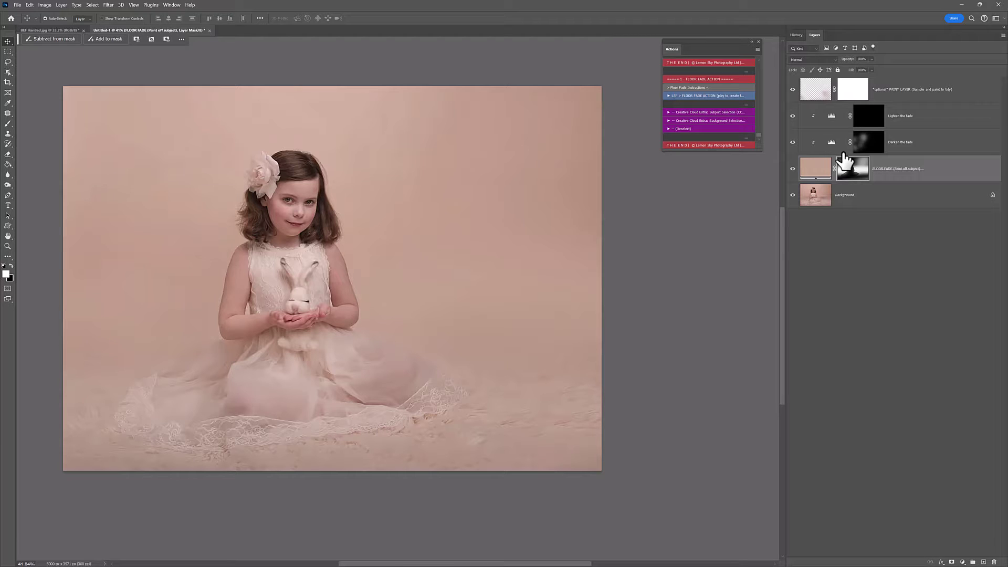
Step: Turn off Button Mode for the actions, and widen and lengthen the actions list to show the full names
left_click(758, 49)
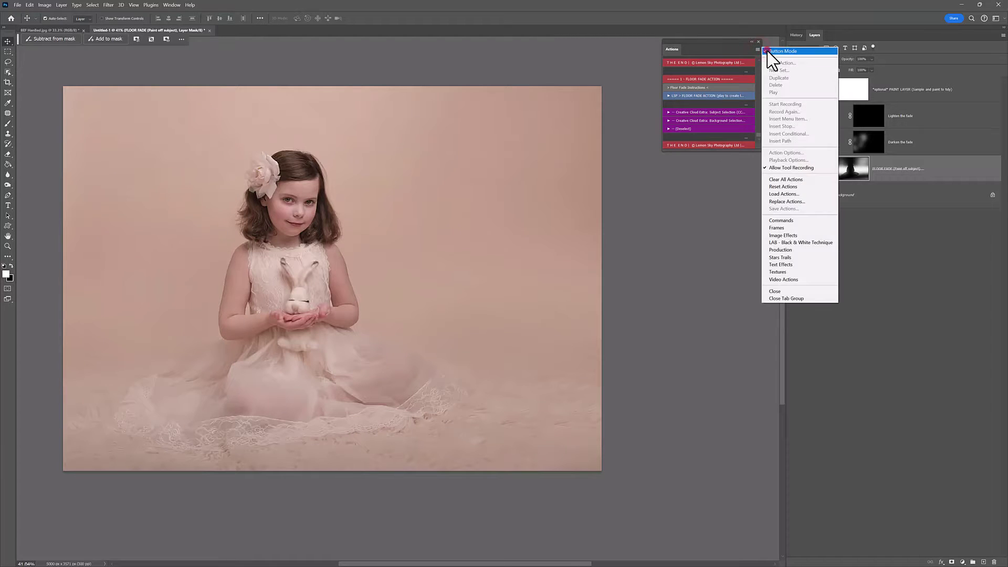
left_click(767, 55)
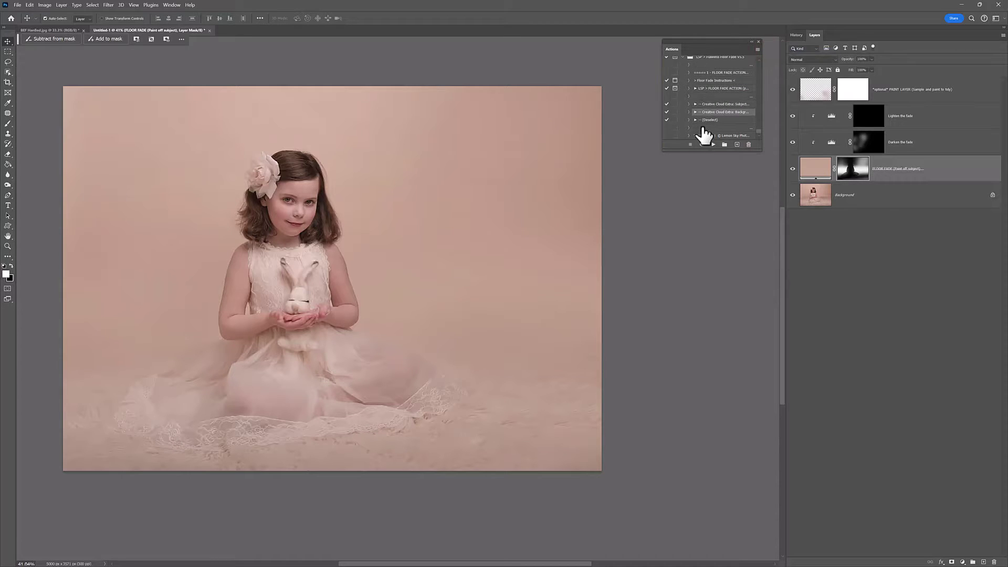
left_click_drag(657, 126, 618, 126)
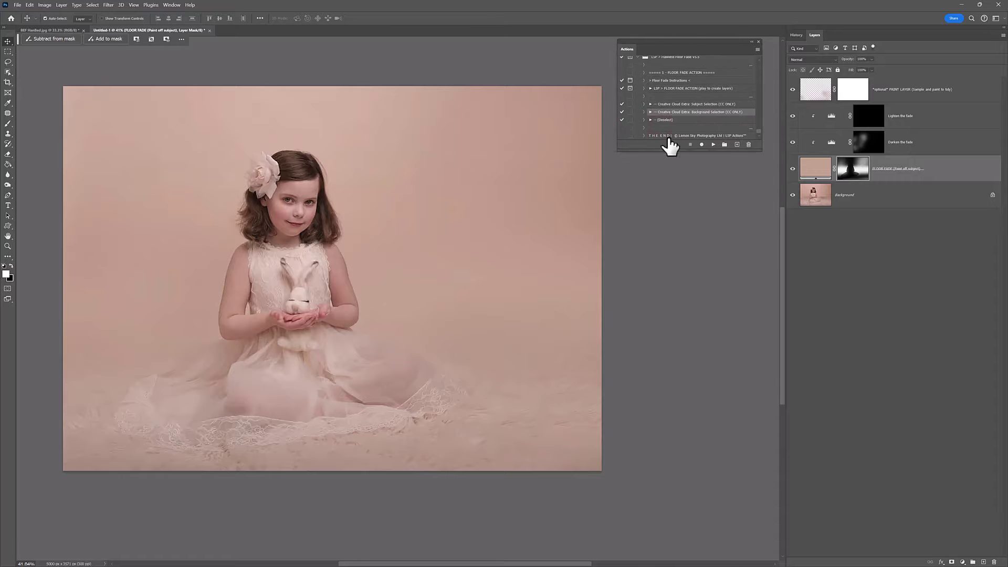
left_click_drag(661, 152, 660, 156)
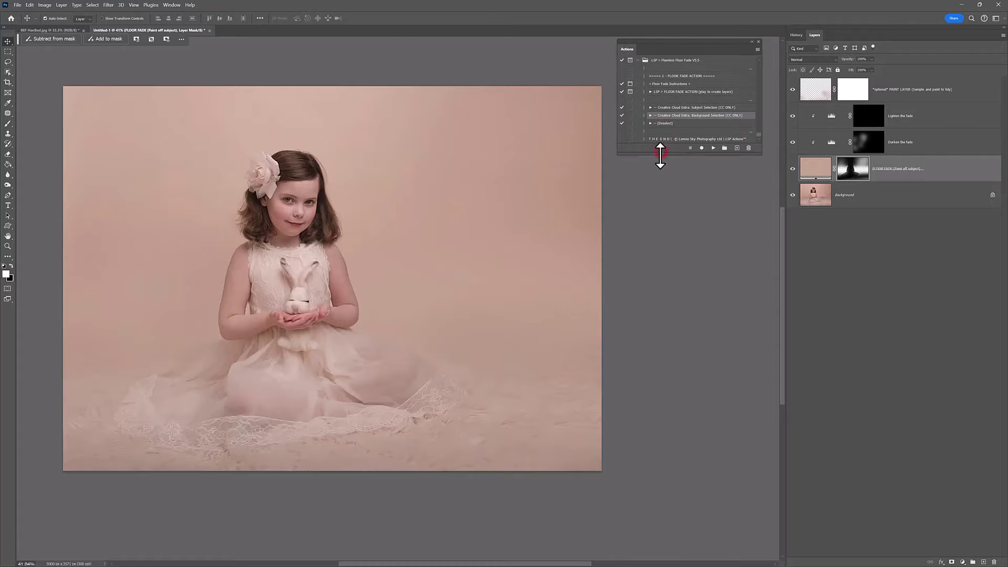
Step: Play the Creative Cloud Extra: Subject Selection action from the list to select the girl, and deselect
left_click(678, 92)
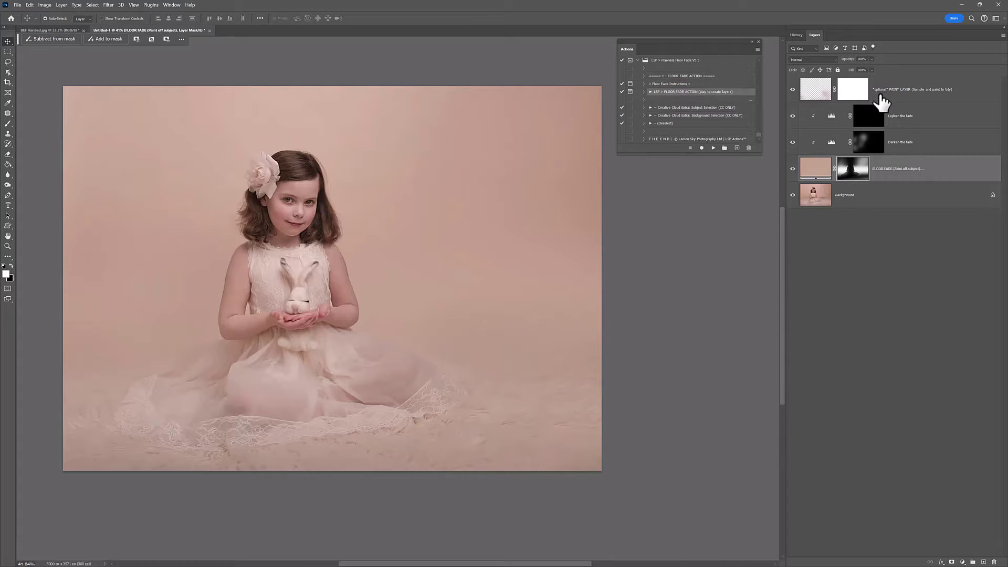
left_click(706, 108)
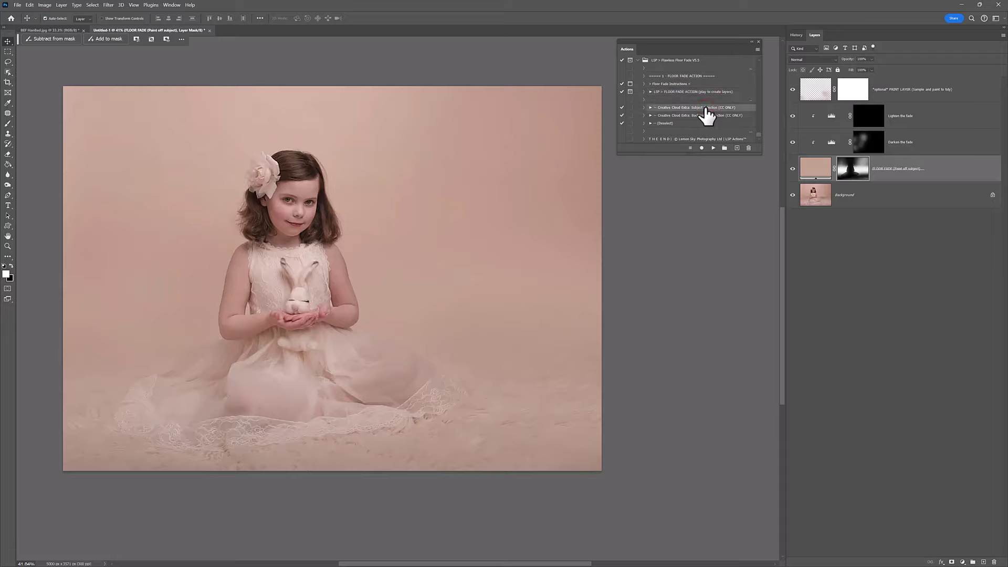
left_click(713, 148)
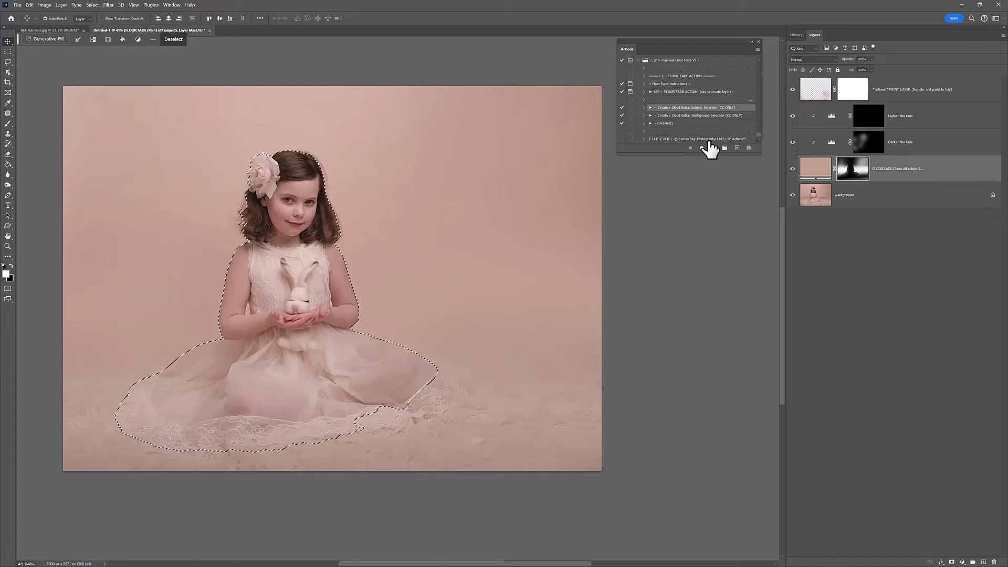
key("ctrl+d")
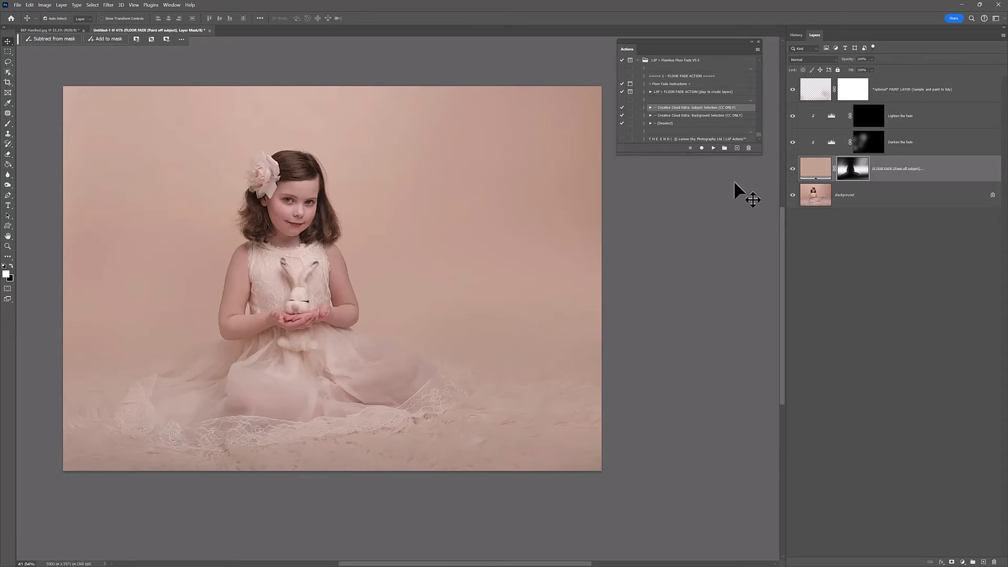
Step: Open the FLOOR FADE layer's fill colour to inspect it, and close the colour picker without editing
double_click(812, 168)
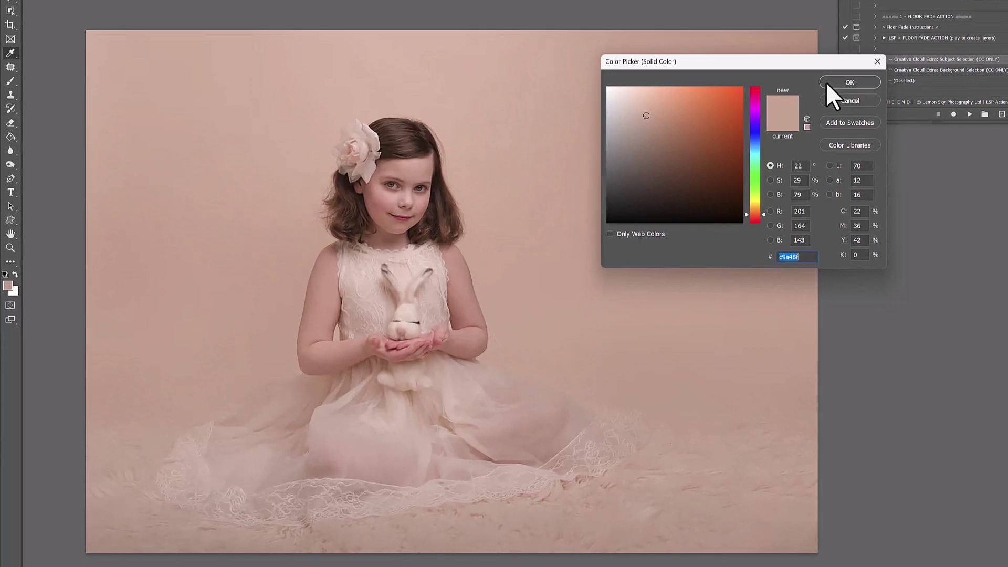
left_click(845, 100)
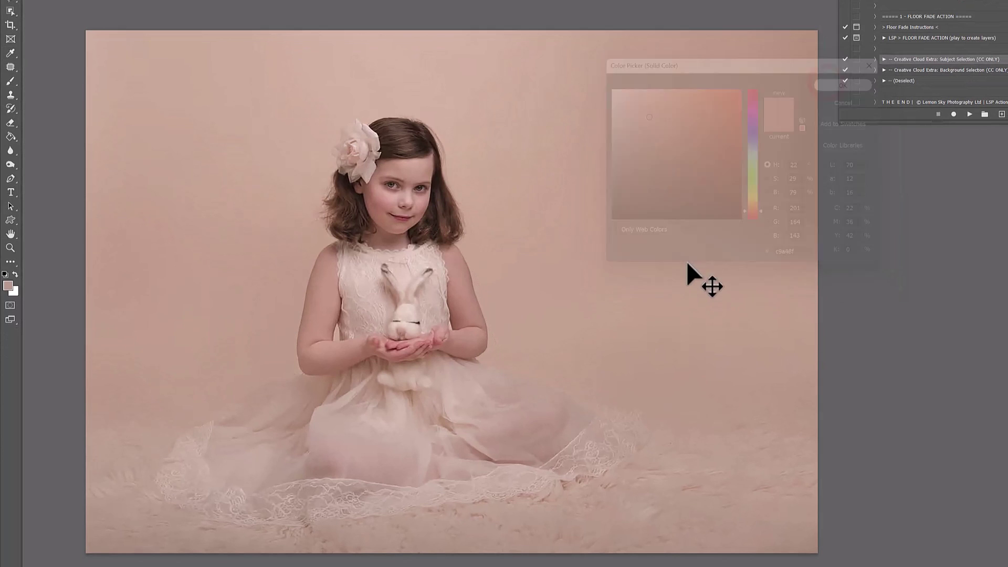